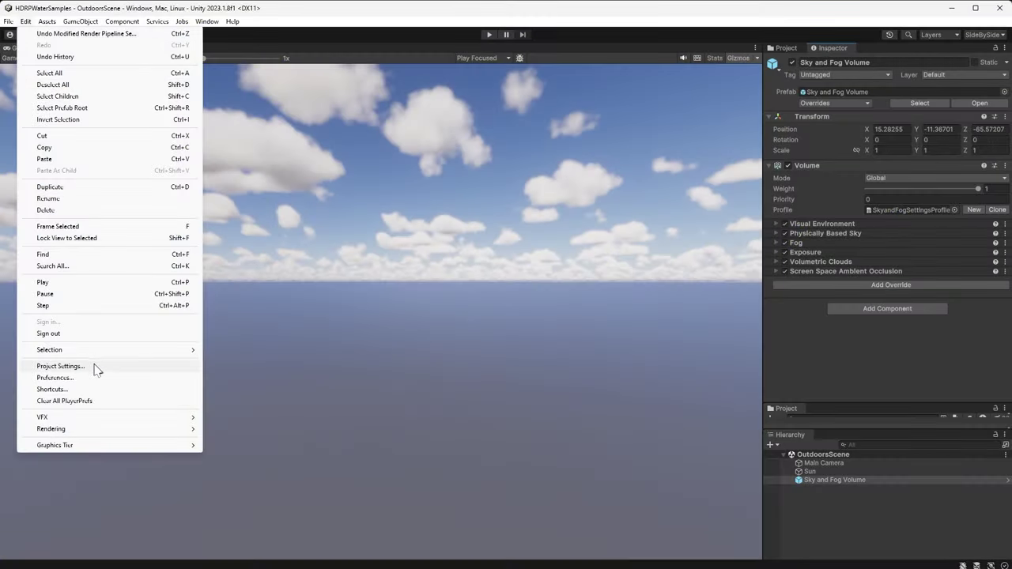
Turn on HDRP quality Water with Deformation, Foam, Exclusion and Script Interactions all ticked
left_click(95, 368)
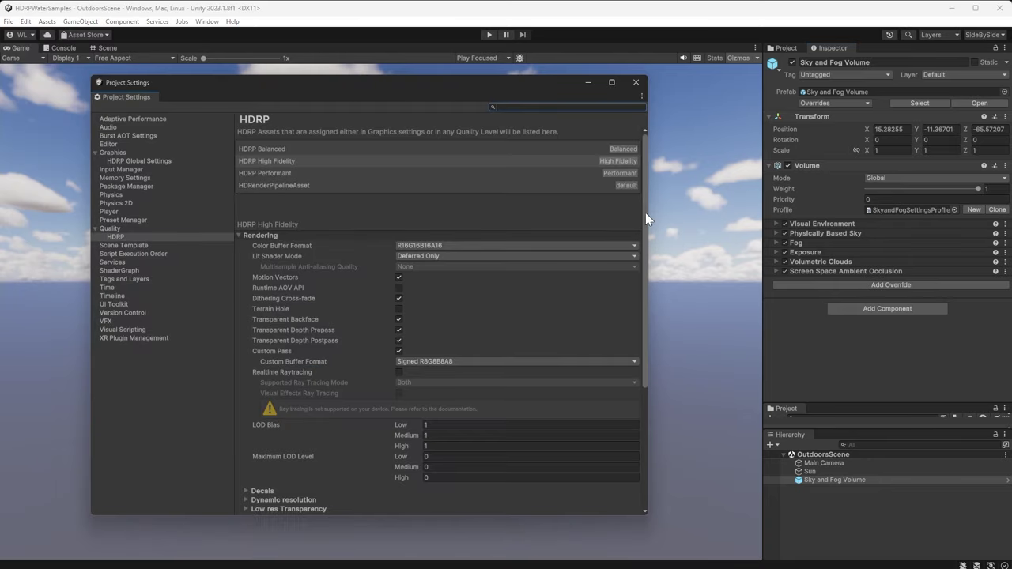
left_click_drag(645, 213, 648, 360)
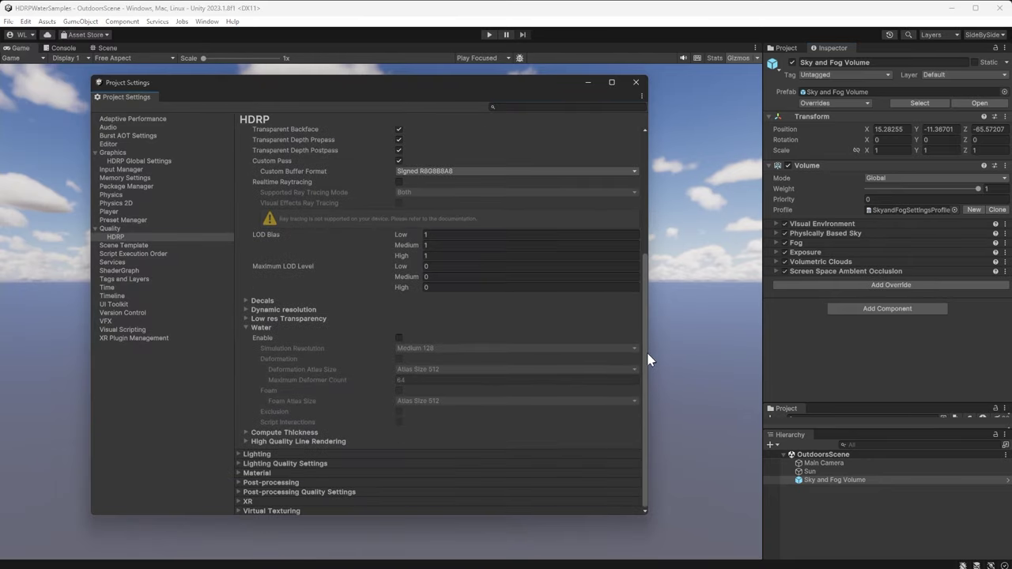
left_click(399, 339)
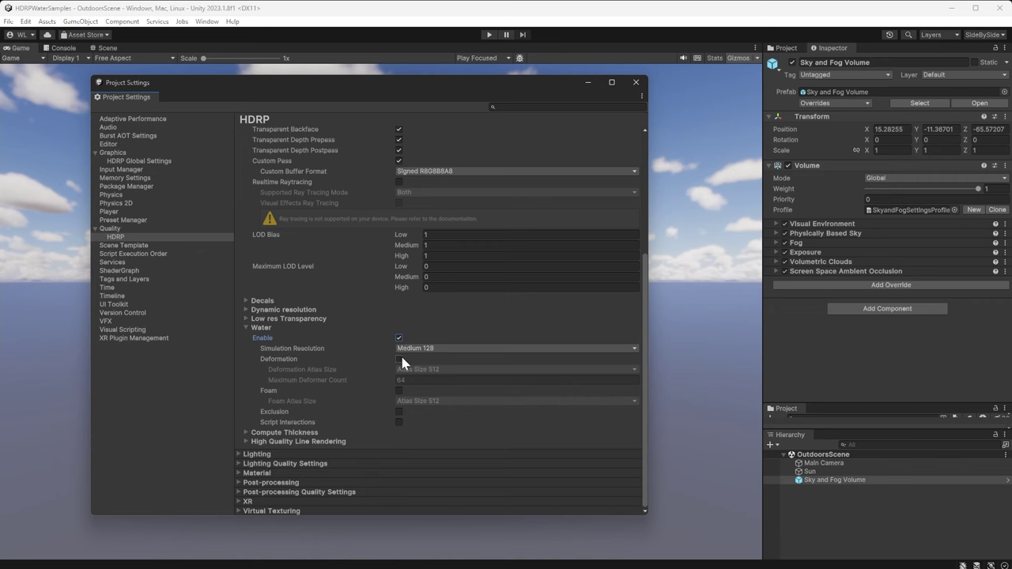
left_click(400, 359)
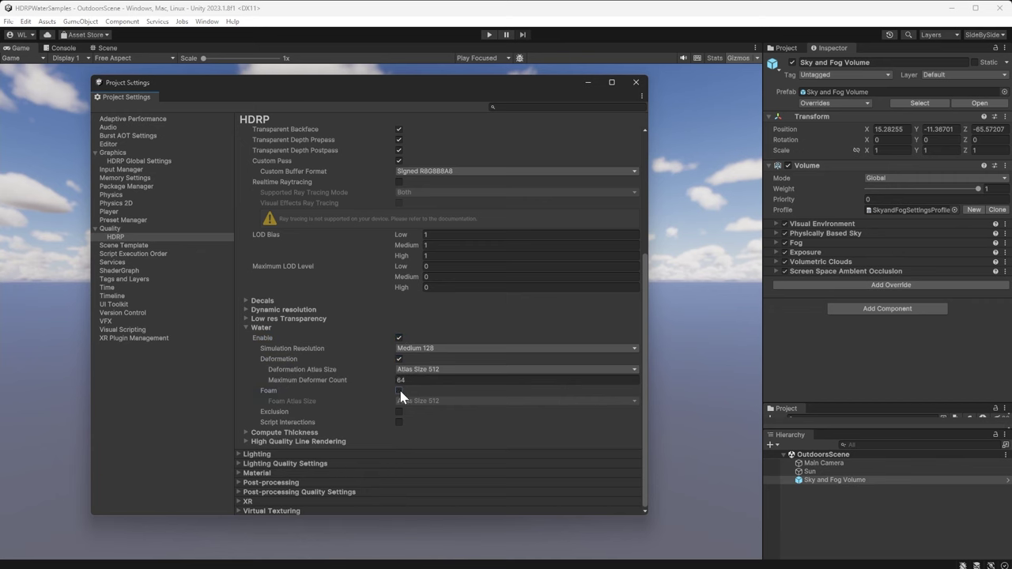
left_click(399, 391)
left_click(400, 412)
left_click(400, 422)
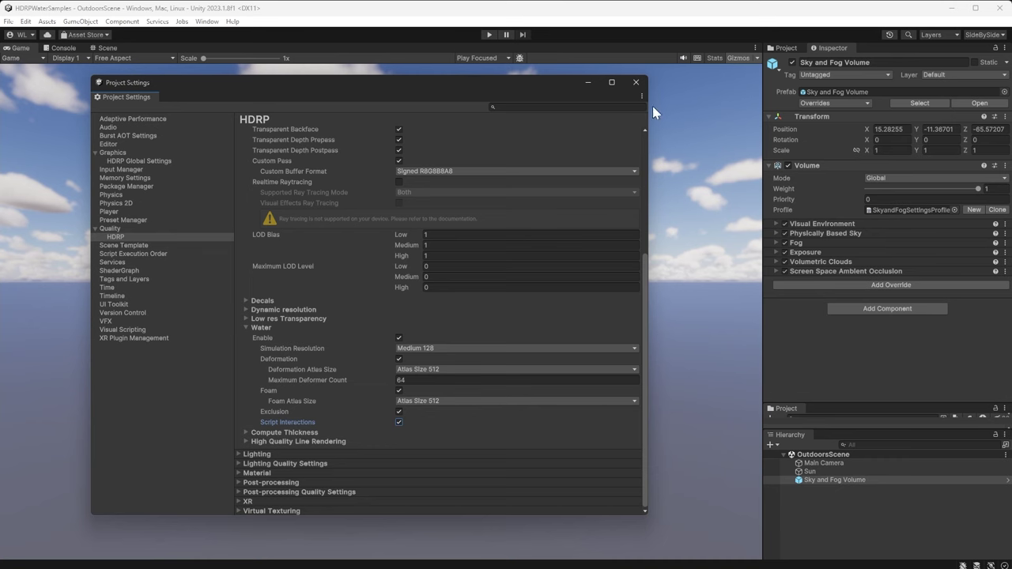
left_click(638, 83)
Add a Lighting > Water Rendering override to the Sky and Fog Volume, State set to Enabled
left_click(832, 283)
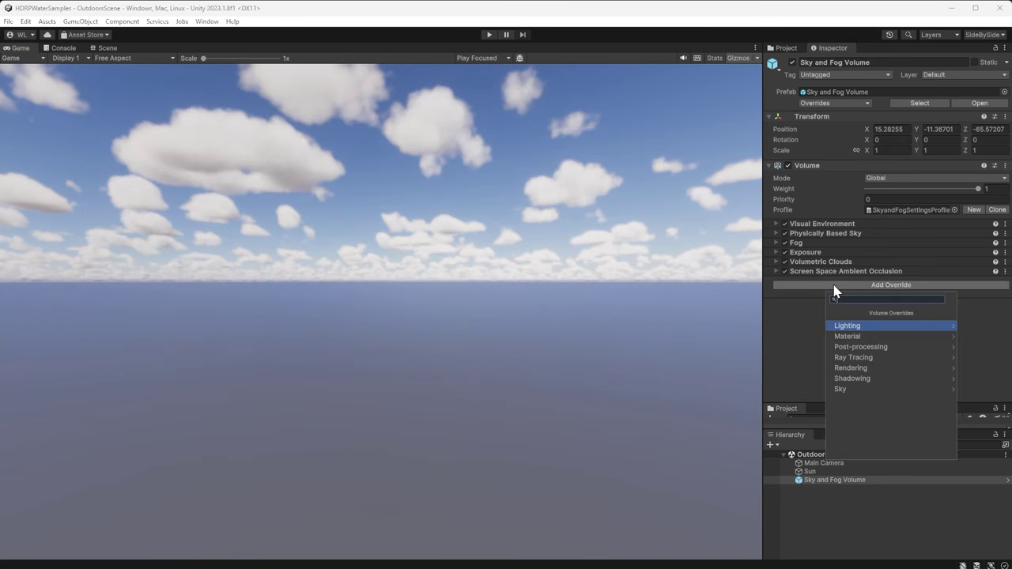
left_click(846, 322)
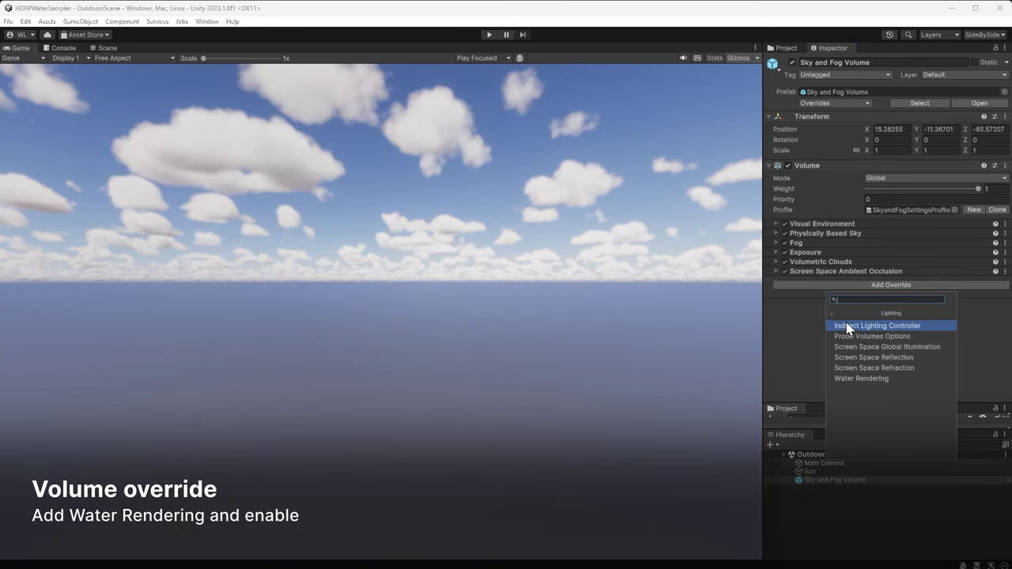
left_click(862, 379)
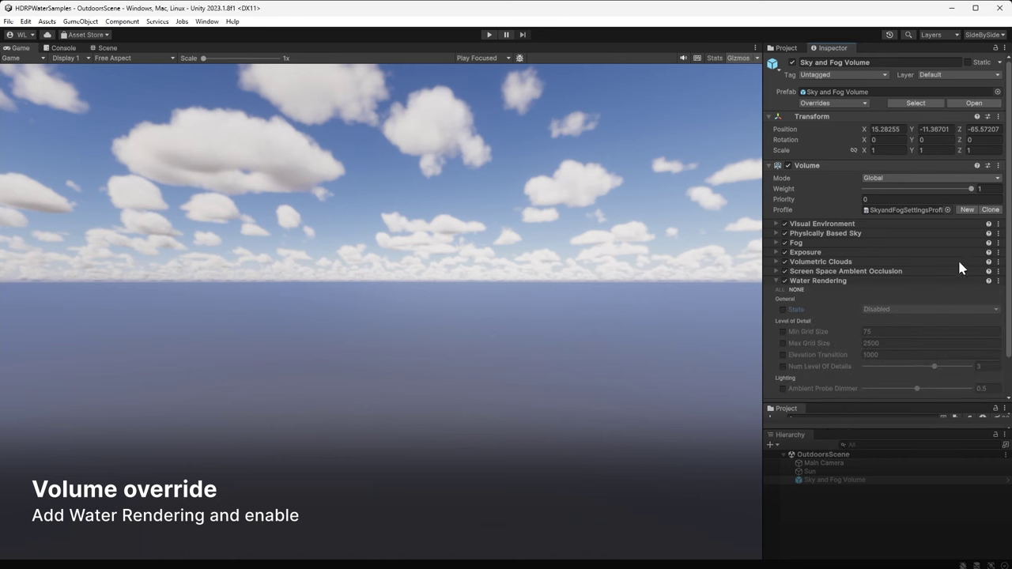
left_click(783, 309)
left_click(915, 309)
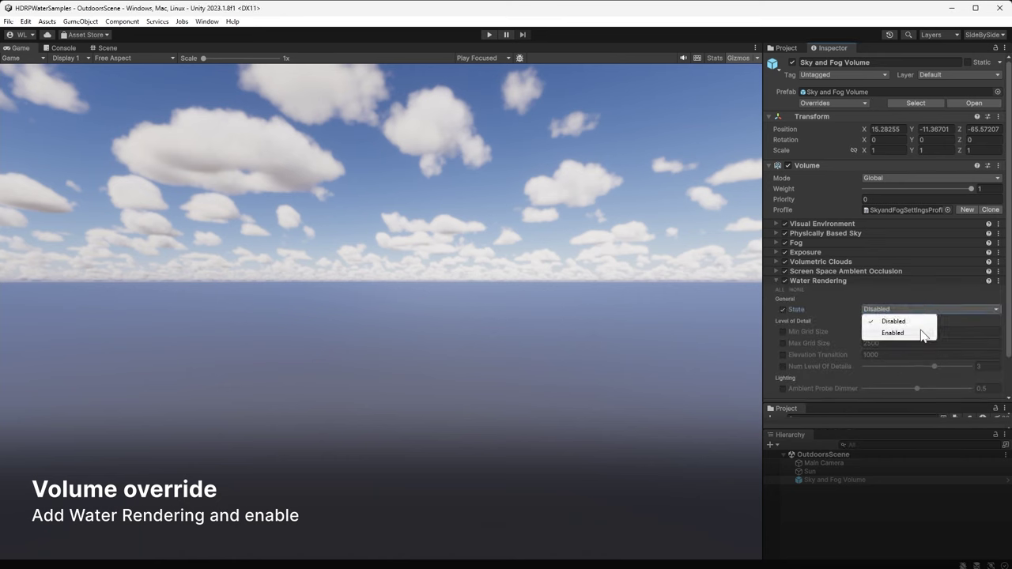
left_click(922, 332)
scroll(1005, 311, "down", 2)
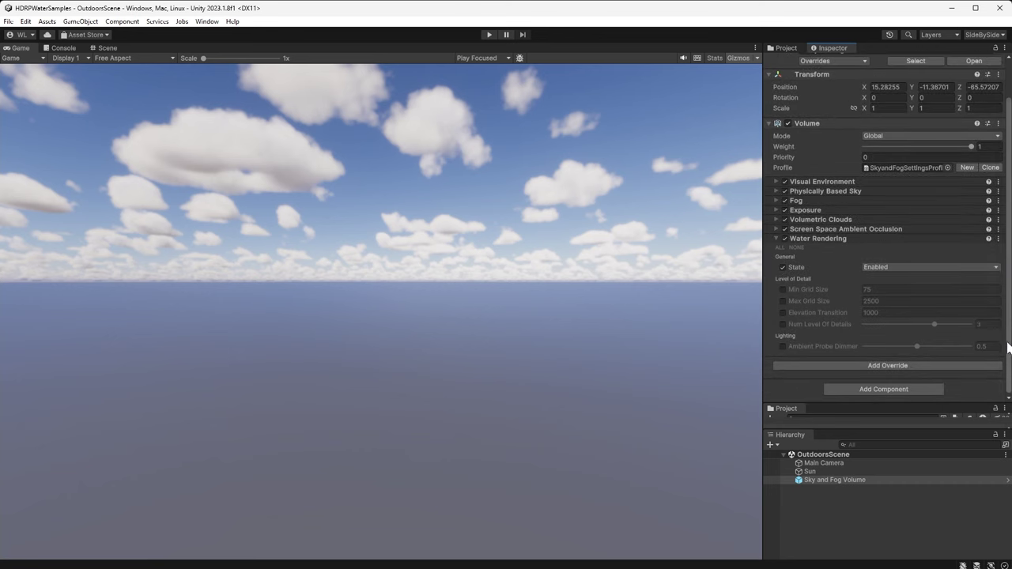
Create an Ocean, Sea or Lake water surface named Ocean in OutdoorsScene
left_click(65, 22)
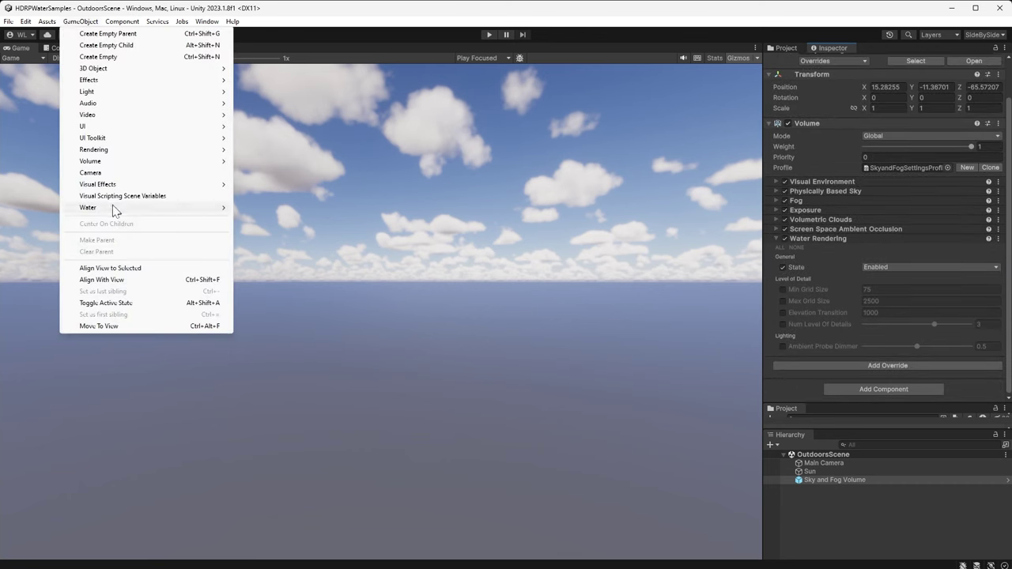
mouse_move(223, 210)
mouse_move(298, 214)
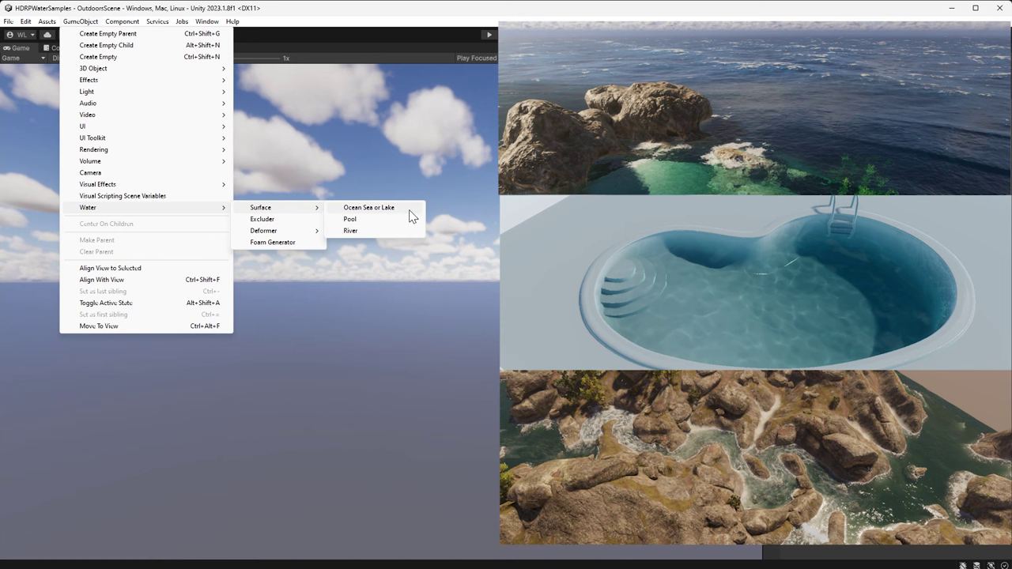
left_click(407, 209)
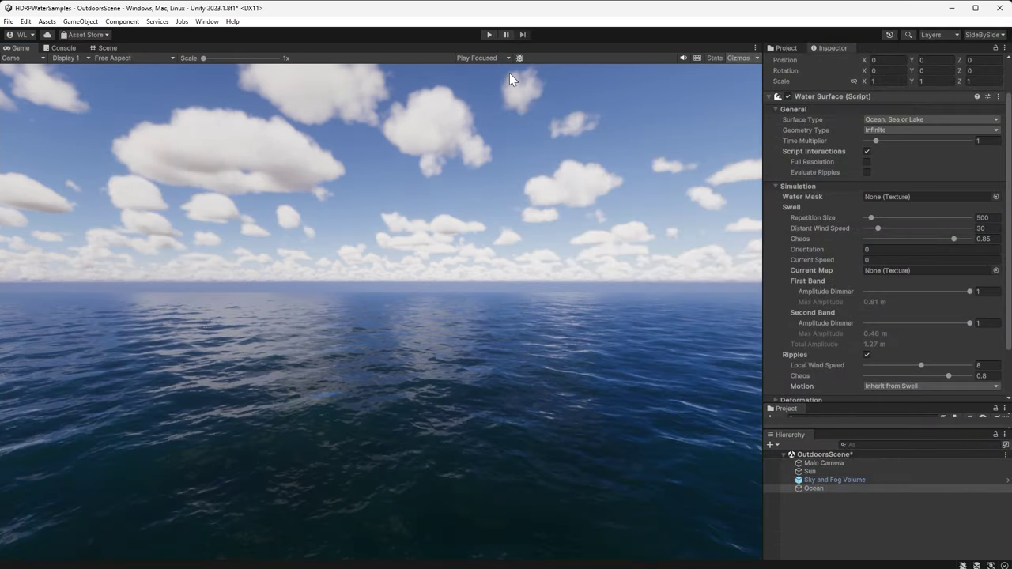
Enter Play mode and scrub the Ocean's Position Y upward toward the camera
left_click(488, 35)
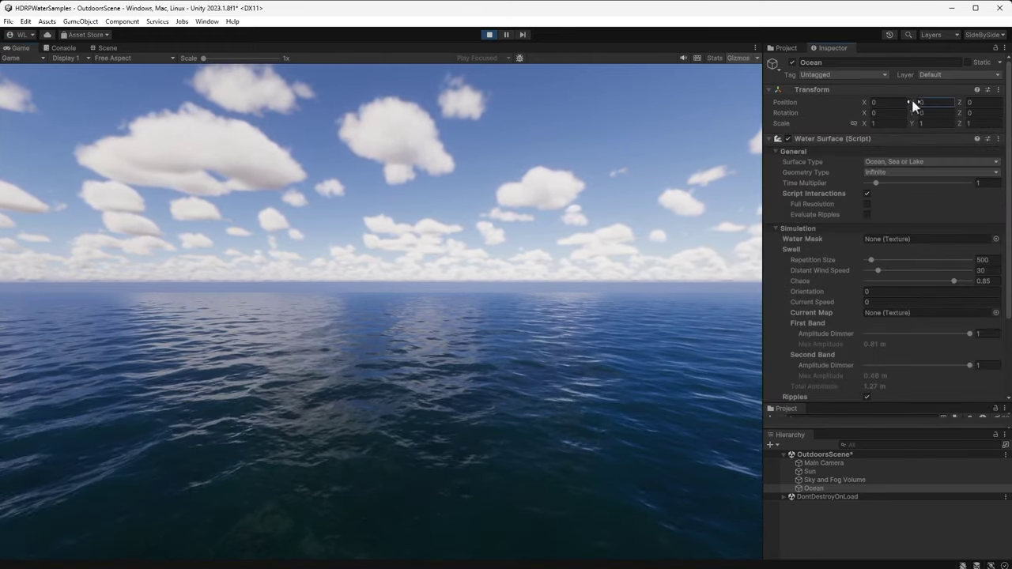
left_click_drag(915, 106, 122, 4)
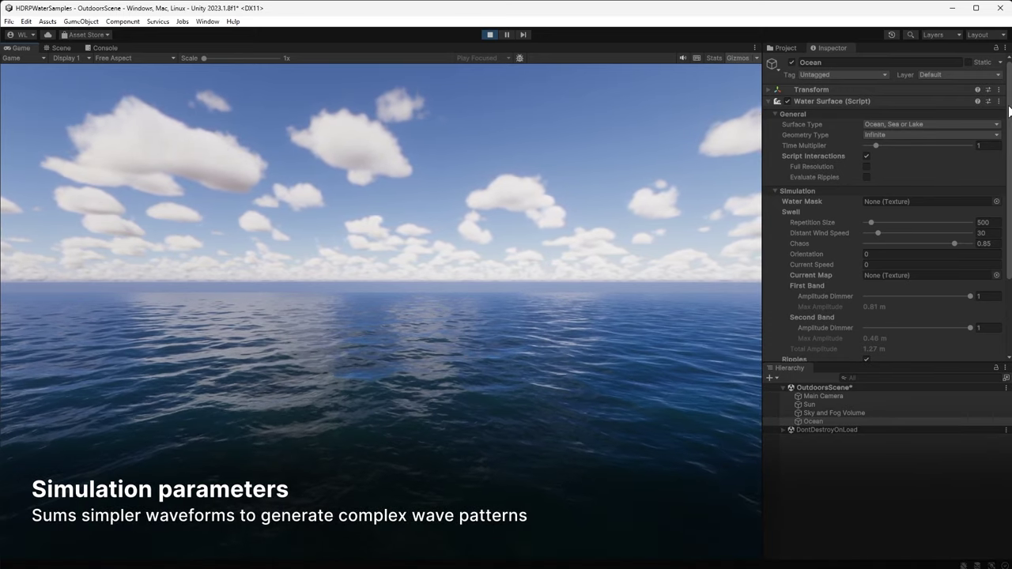
Turn off the ocean's Ripples and drop both swell band Amplitude Dimmers to 0
left_click_drag(1009, 111, 1007, 148)
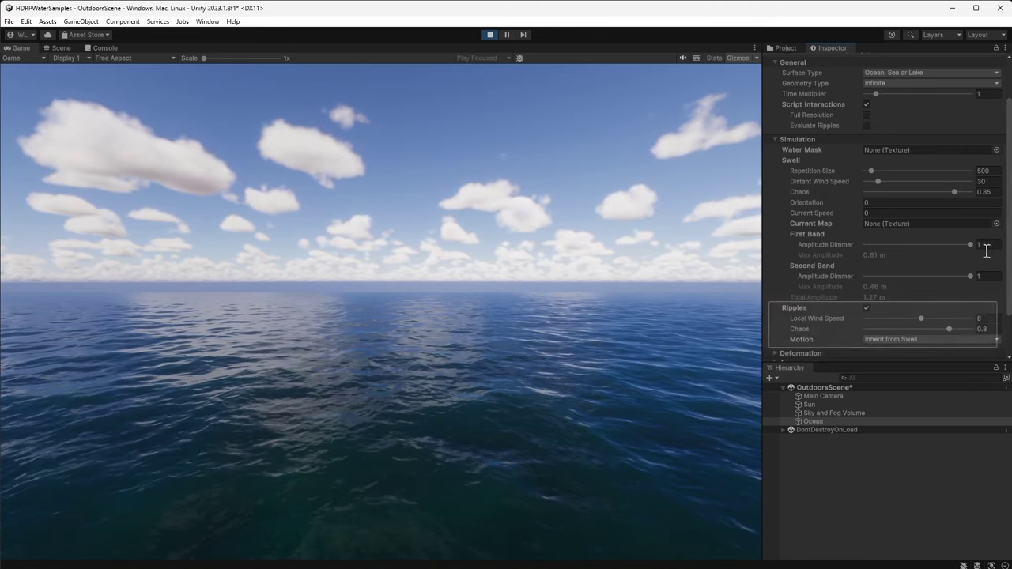
left_click(865, 308)
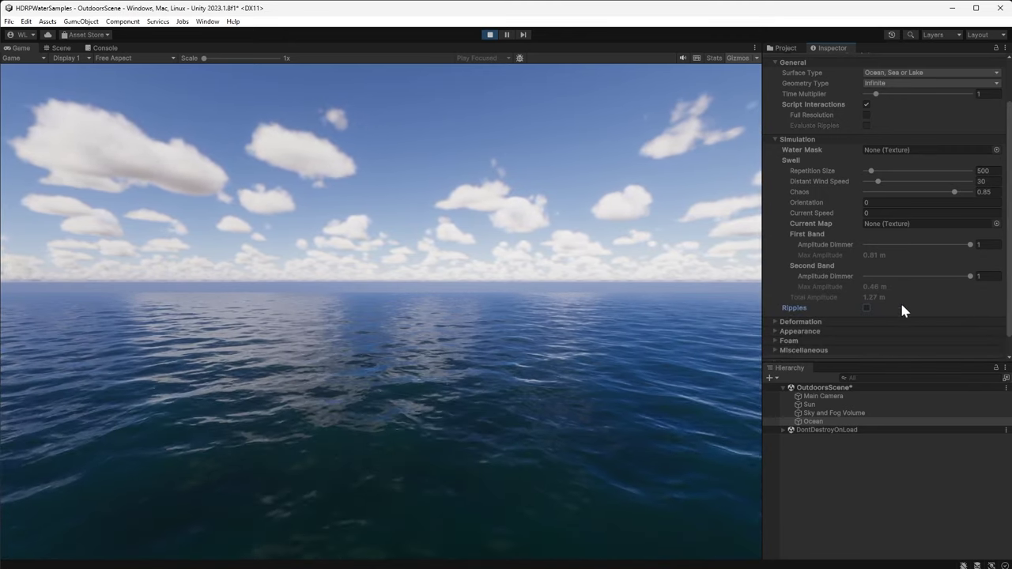
left_click_drag(972, 248, 854, 250)
left_click_drag(968, 278, 849, 273)
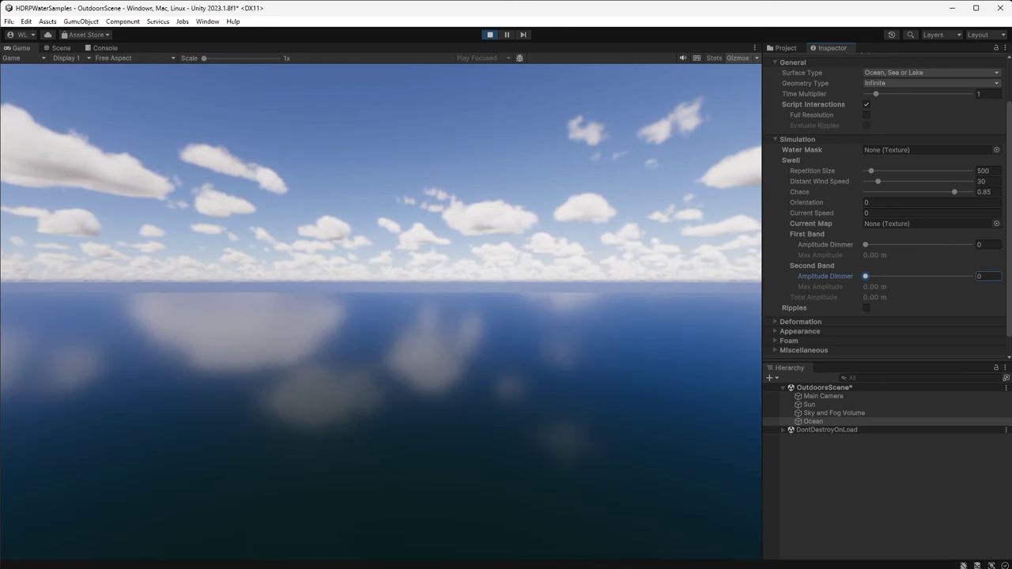
Restore both swell band Amplitude Dimmers to 1 and re-enable Ripples
left_click(867, 245)
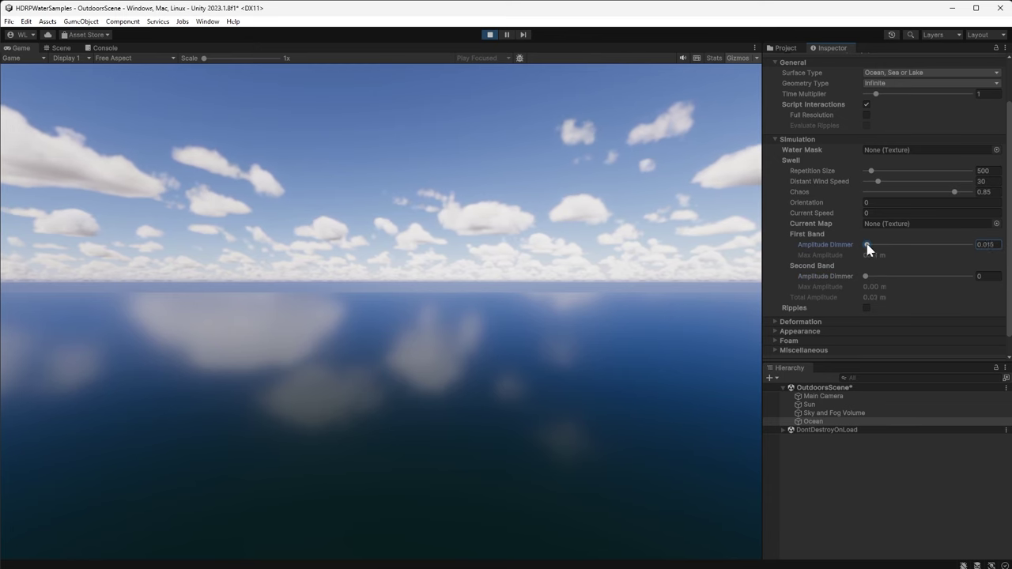
left_click_drag(965, 247, 973, 246)
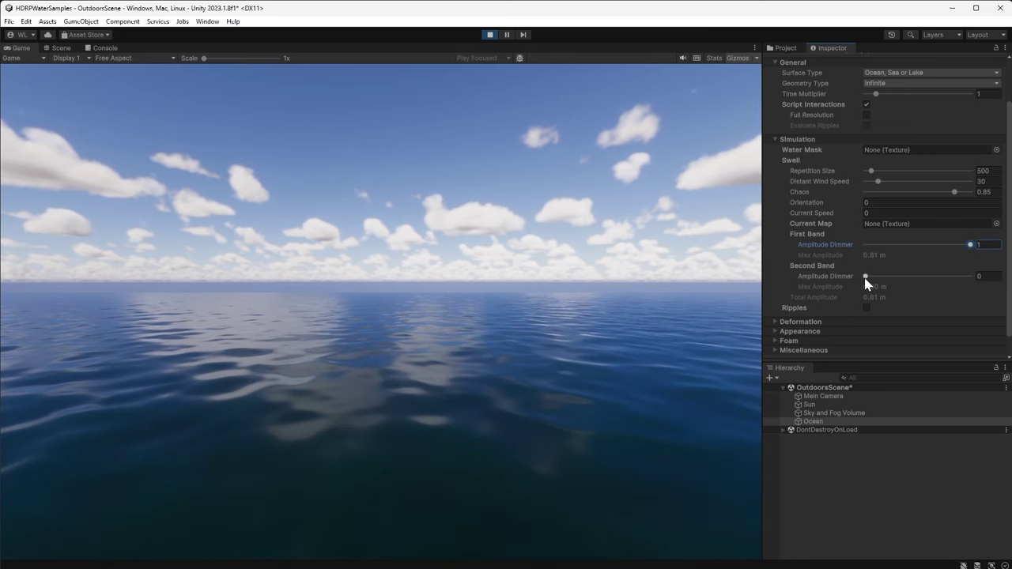
left_click_drag(873, 279, 988, 280)
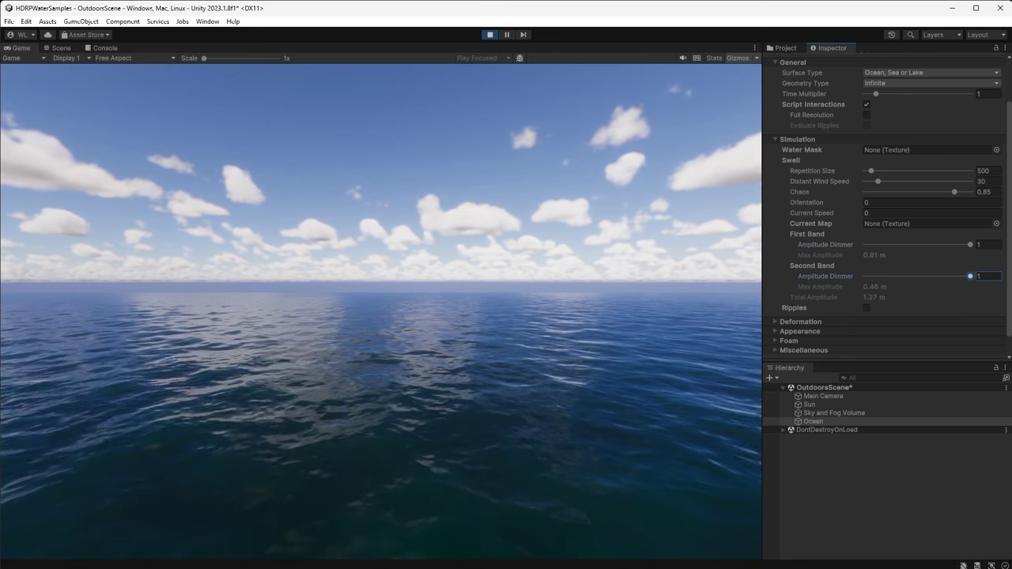
left_click(866, 307)
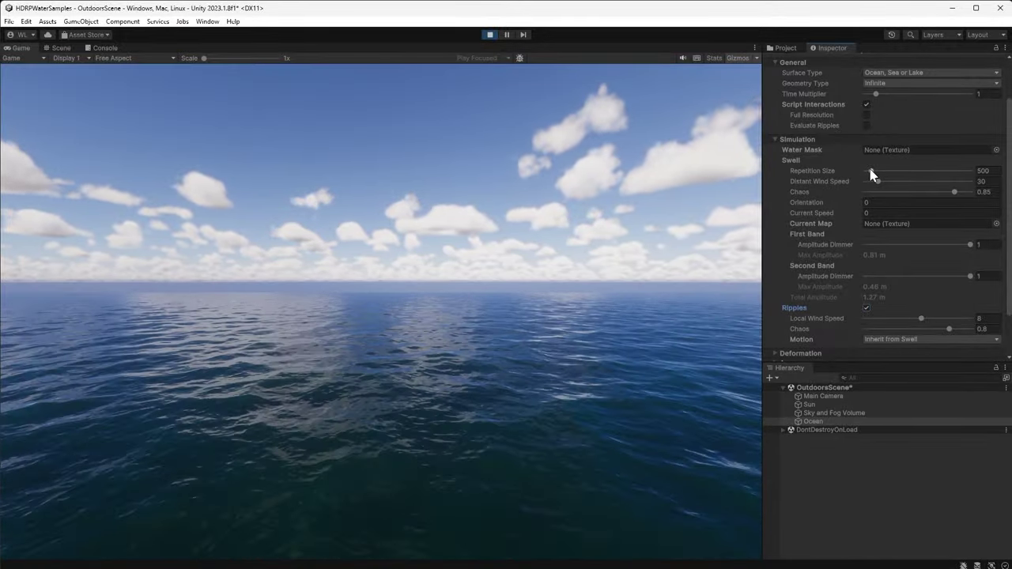
Set swell Repetition Size 3156, Wind Speed 204, Chaos 1, Orientation 51.66, Current Speed 54.87
left_click_drag(870, 174, 922, 182)
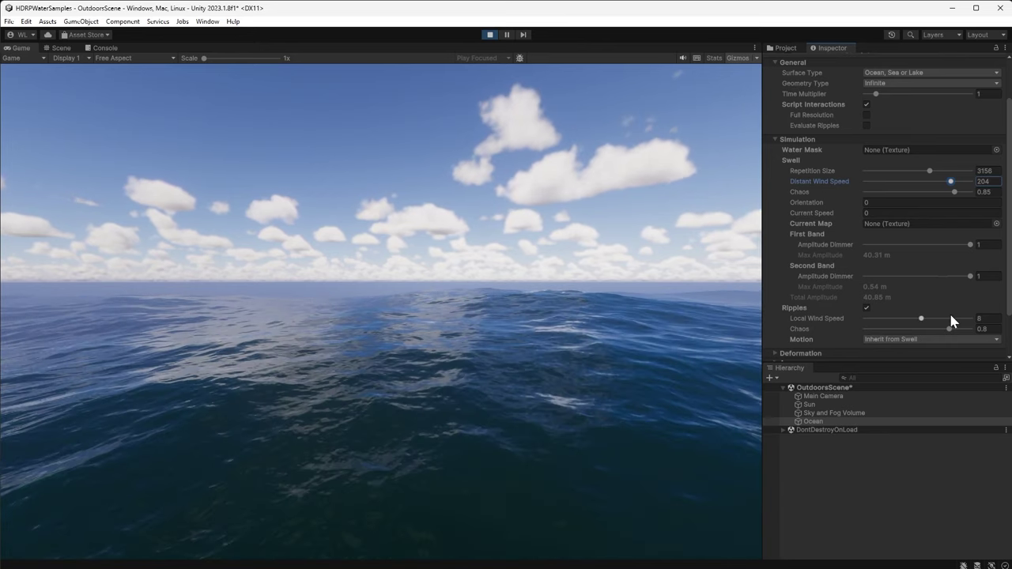
mouse_move(955, 197)
left_mouse_down()
mouse_move(973, 195)
mouse_move(865, 197)
mouse_move(973, 194)
left_mouse_up()
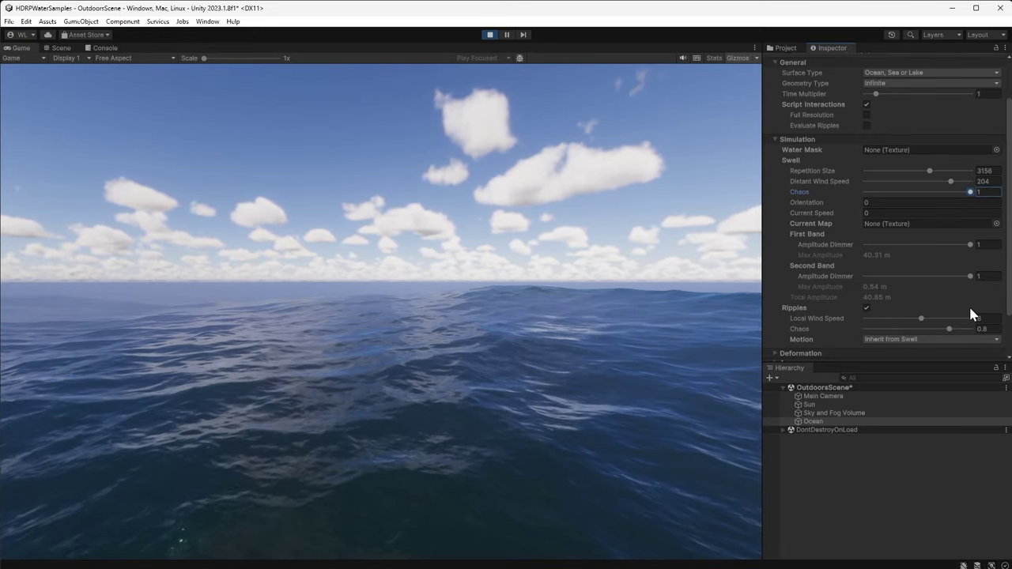
left_click_drag(805, 202, 380, 166)
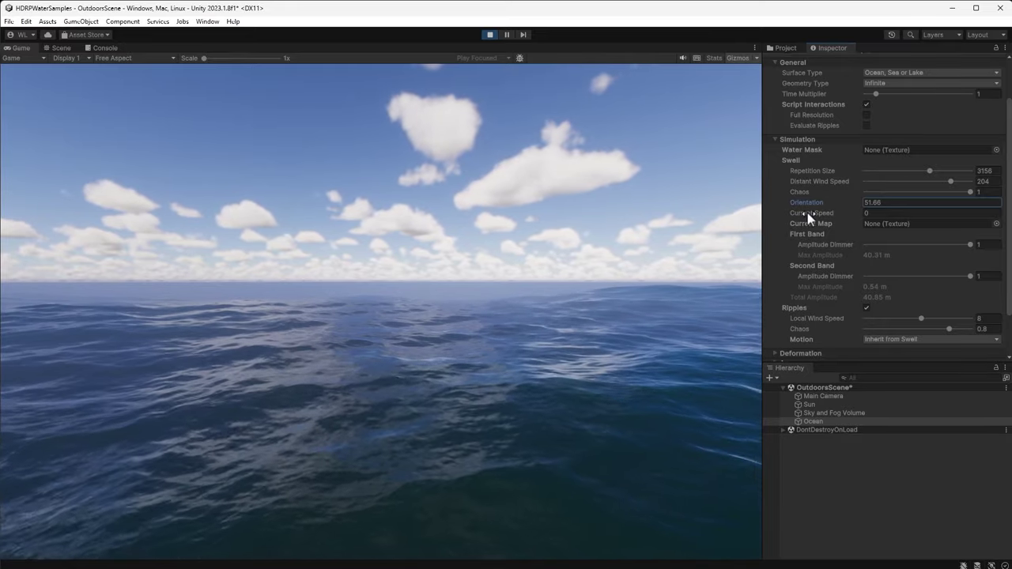
left_click_drag(807, 212, 1011, 211)
left_click_drag(0, 212, 437, 192)
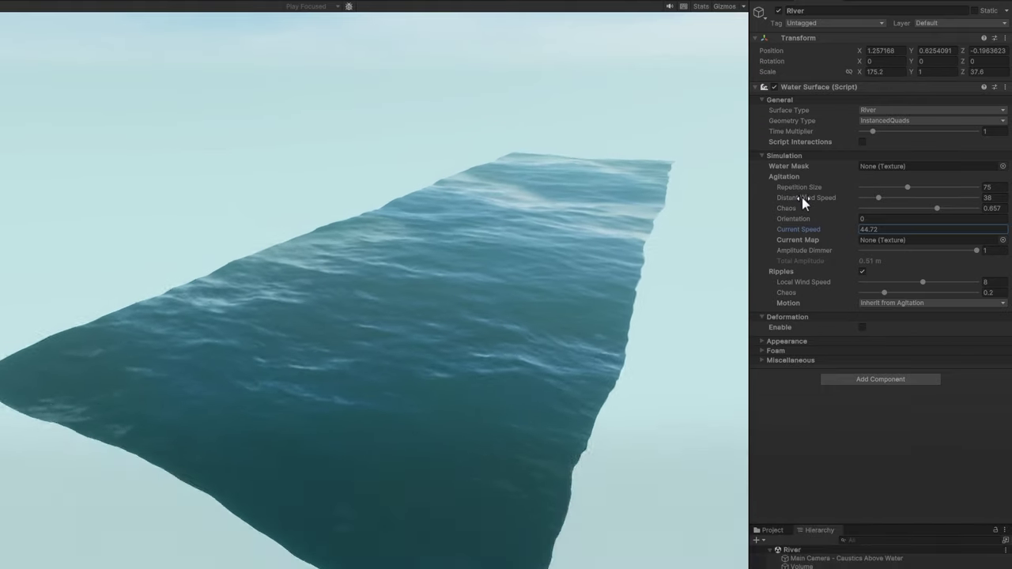
Commit the river's current speed, then toggle its Ripples off and back on to compare
left_click(783, 271)
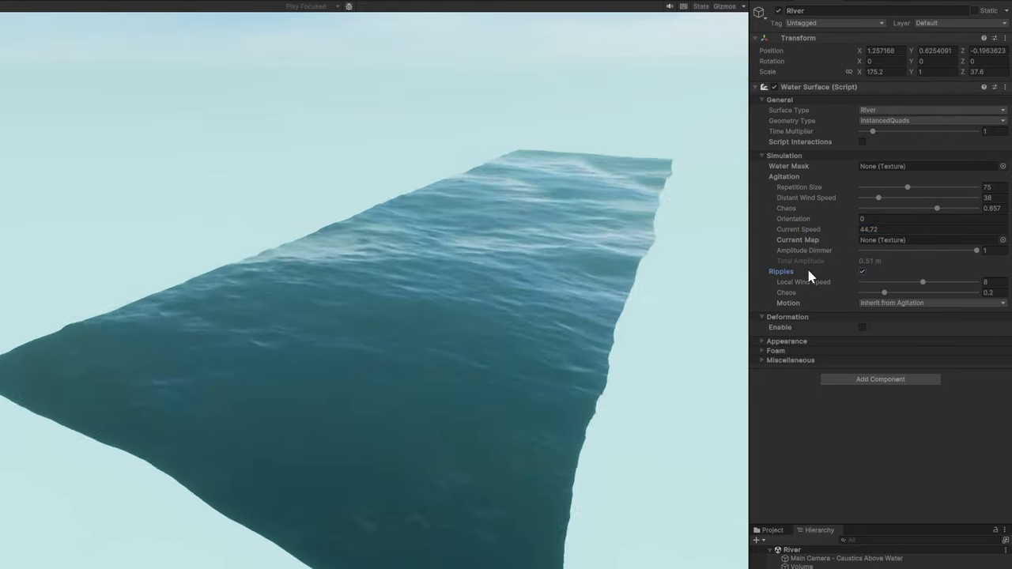
left_click(862, 271)
left_click(862, 271)
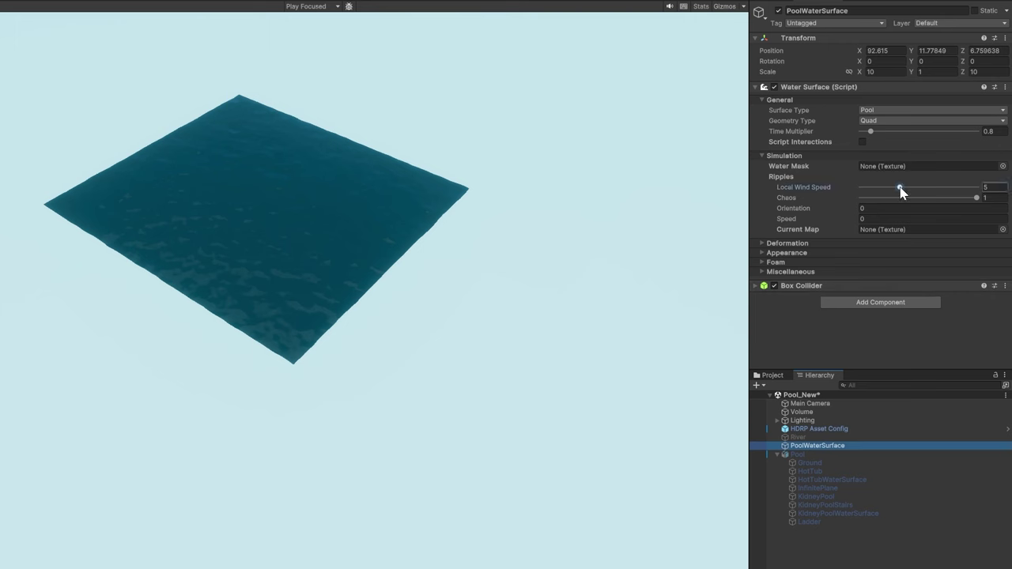
Raise the PoolWaterSurface ripple Local Wind Speed from 5 to 5.27
mouse_move(918, 190)
left_mouse_down()
mouse_move(951, 190)
mouse_move(914, 196)
left_mouse_up()
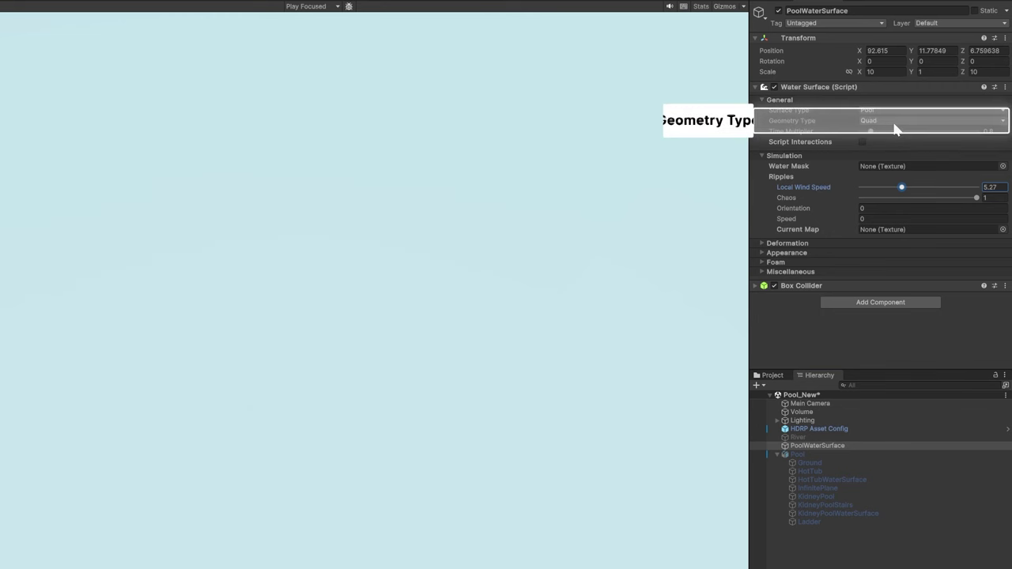
Give PoolWaterSurface Custom geometry with the KidneyPoolWaterSurface mesh, and activate the Pool object
left_click(894, 124)
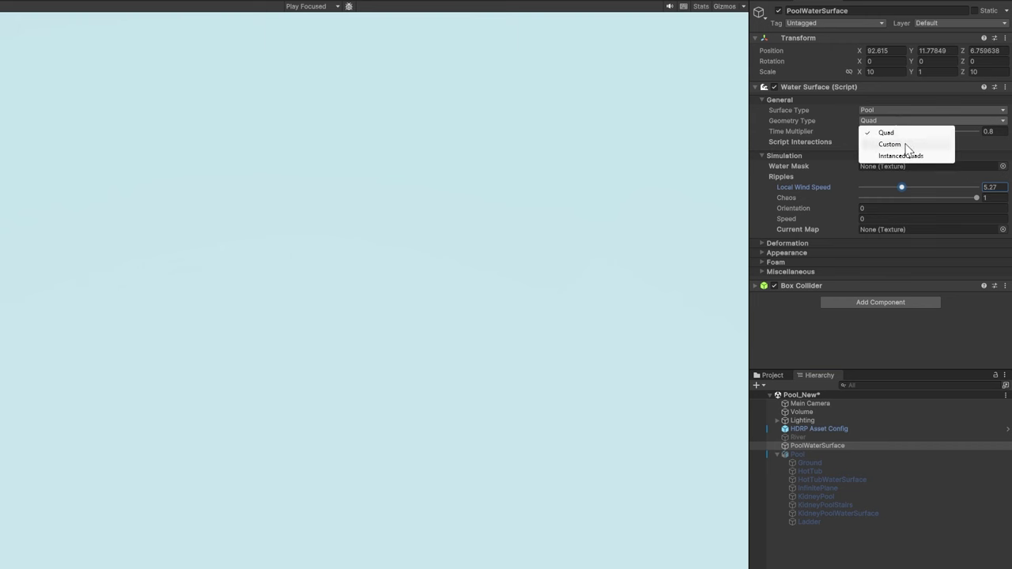
left_click(890, 144)
left_click(981, 157)
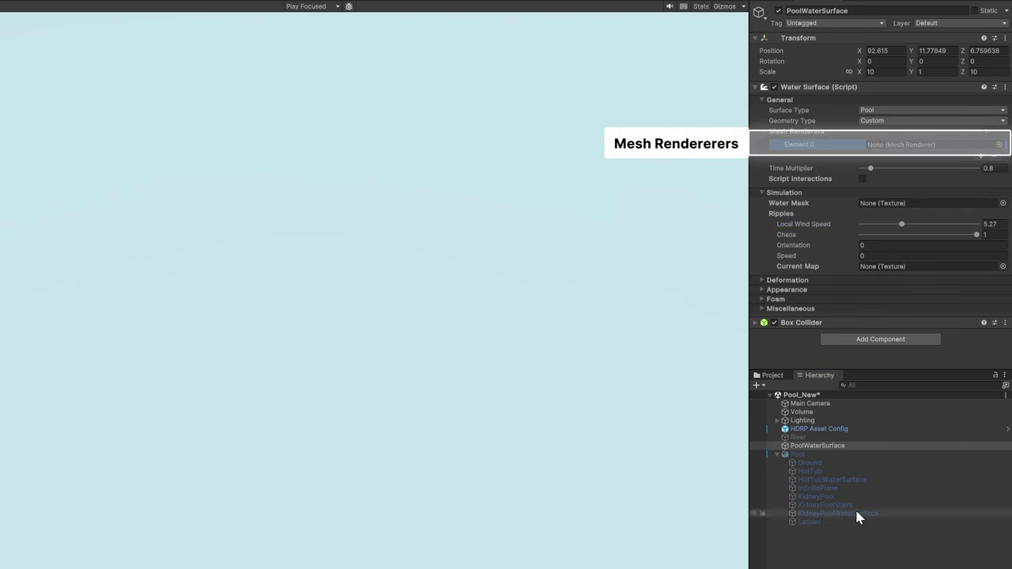
left_click_drag(855, 508, 936, 224)
left_click_drag(929, 148, 930, 149)
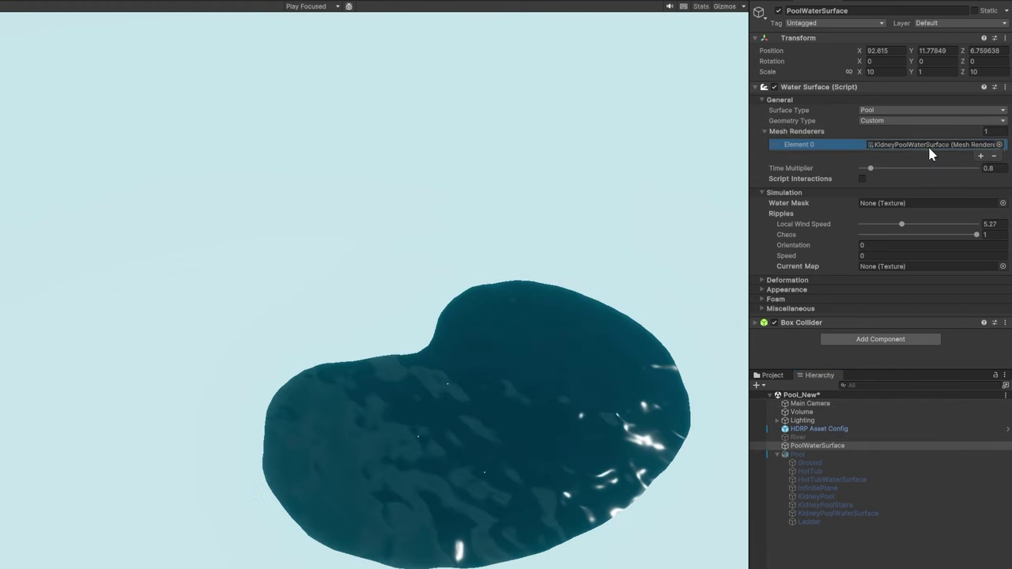
left_click(837, 455)
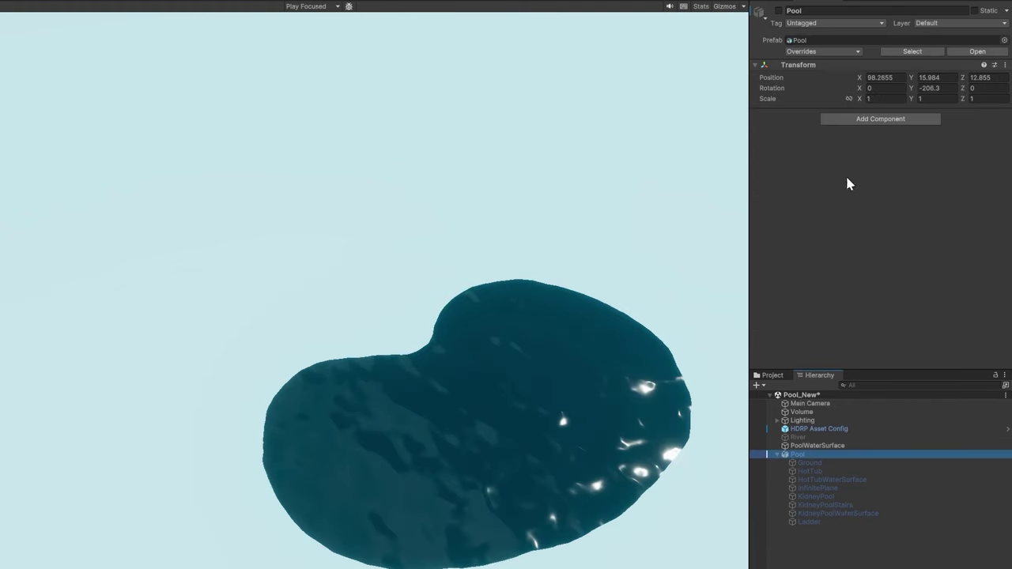
left_click(779, 11)
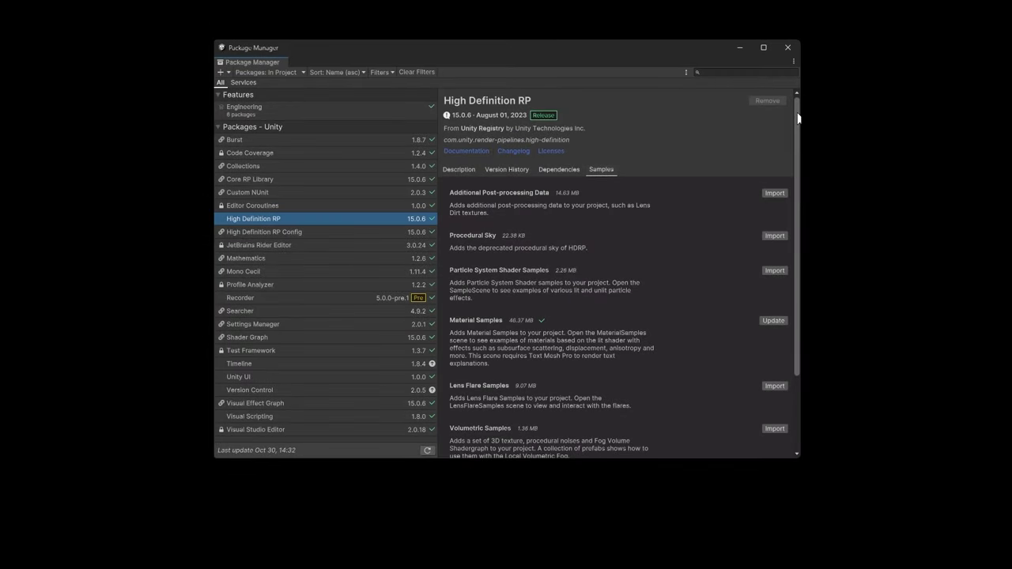
Scroll the High Definition RP package's Samples list down to Water Samples
left_click_drag(798, 118, 799, 196)
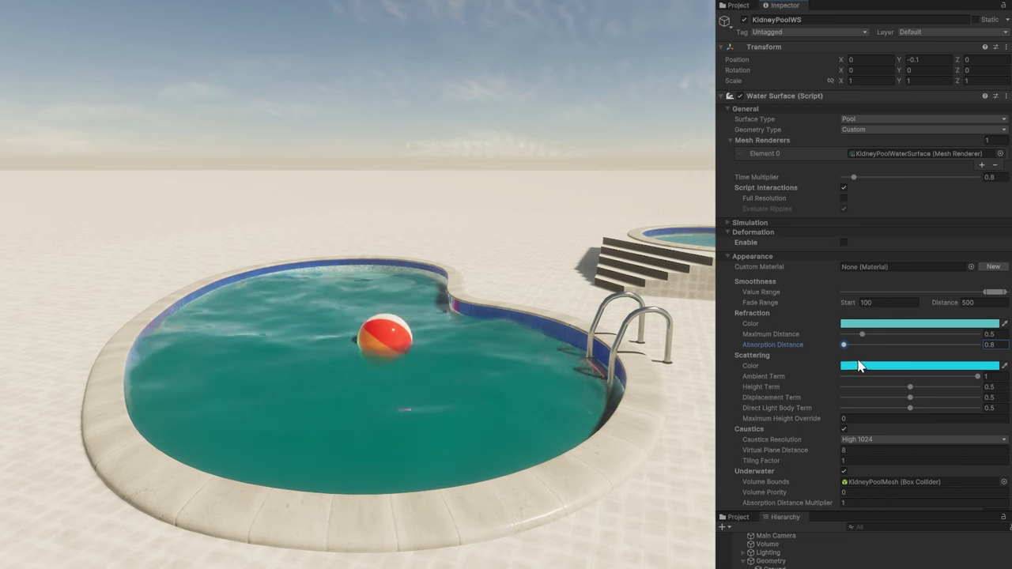
Set the kidney pool's Scattering Color to a murky brown and start editing its Refraction Color
left_click(874, 367)
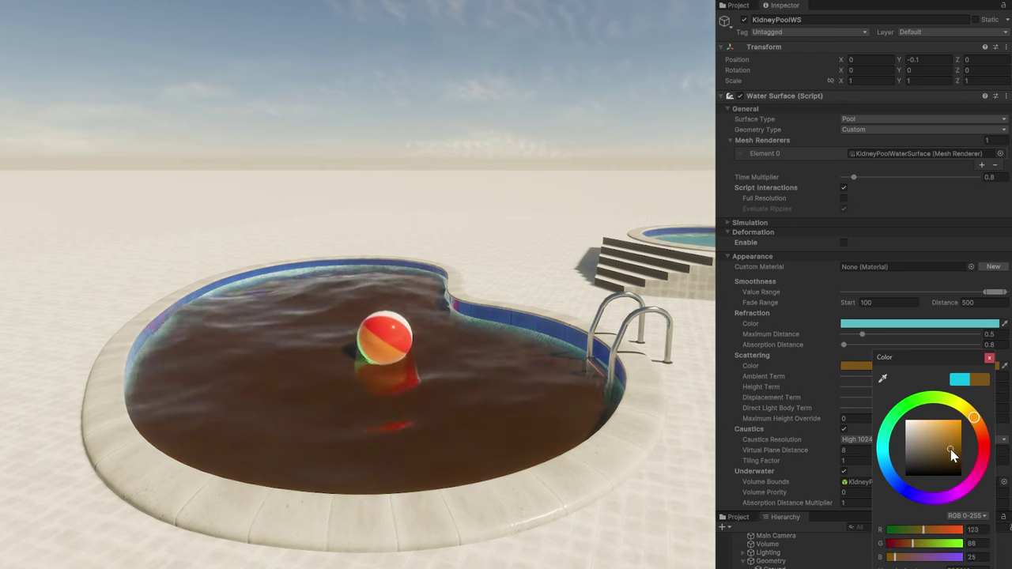
left_click(894, 325)
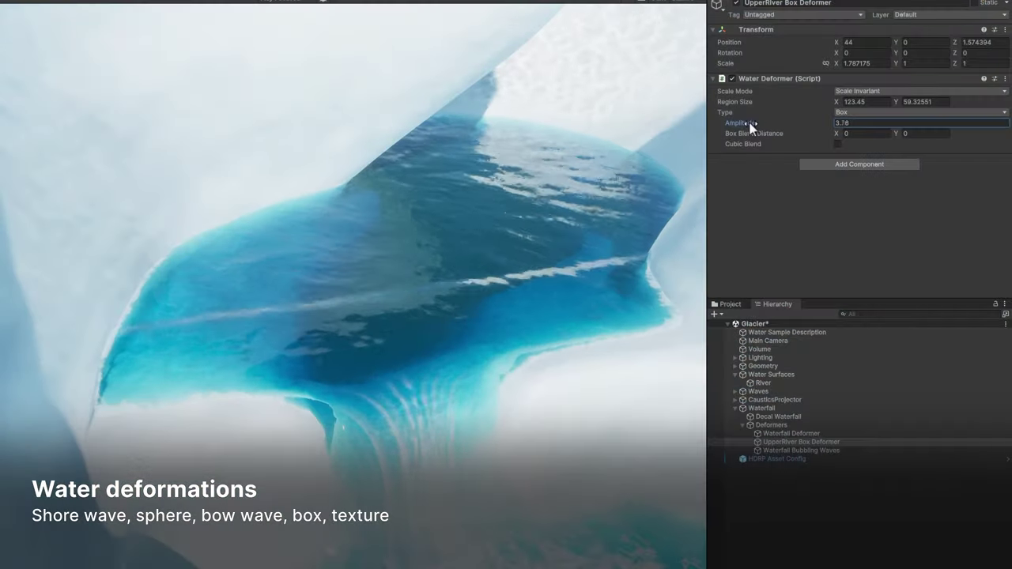
Enable Deformation on WaterSurface and raise Deformer1's box Amplitude to about 3.93
left_click_drag(751, 125, 730, 135)
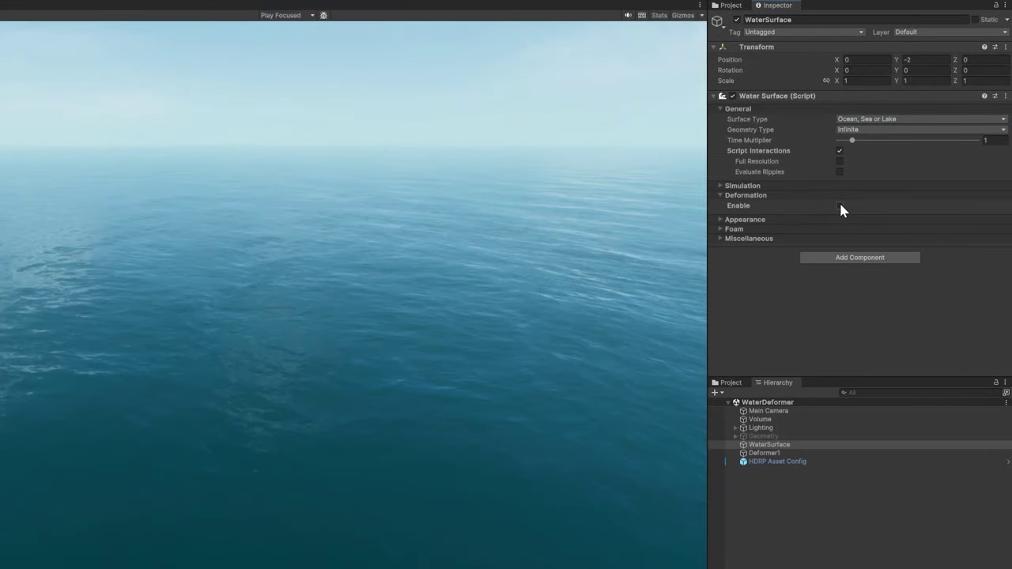
left_click(840, 205)
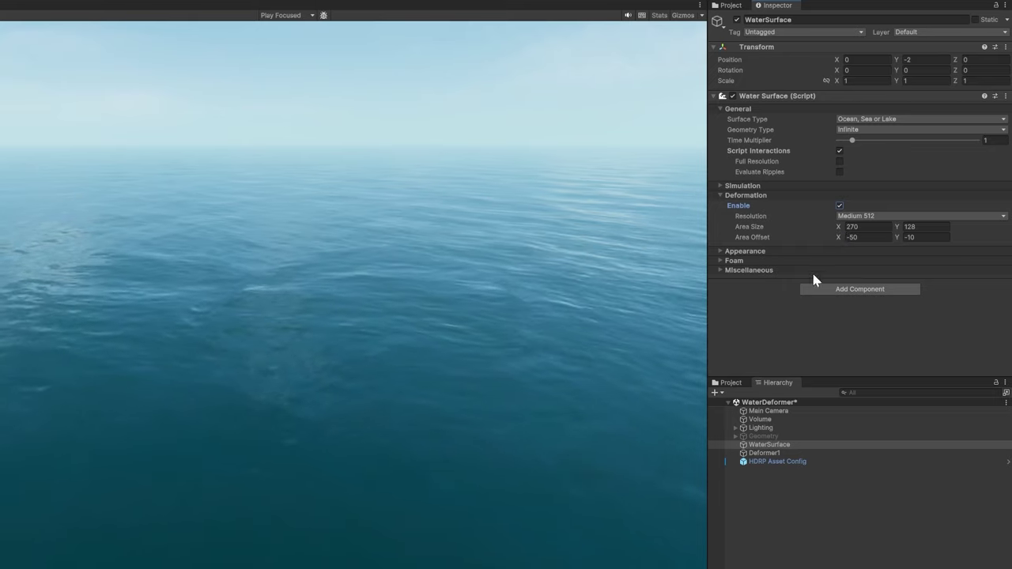
left_click(782, 453)
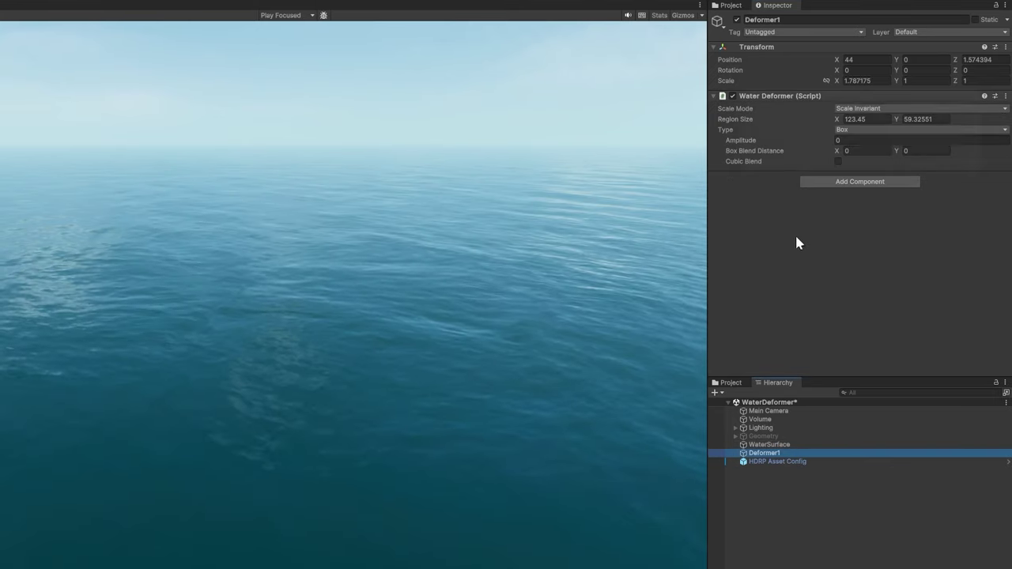
left_click_drag(760, 138, 766, 136)
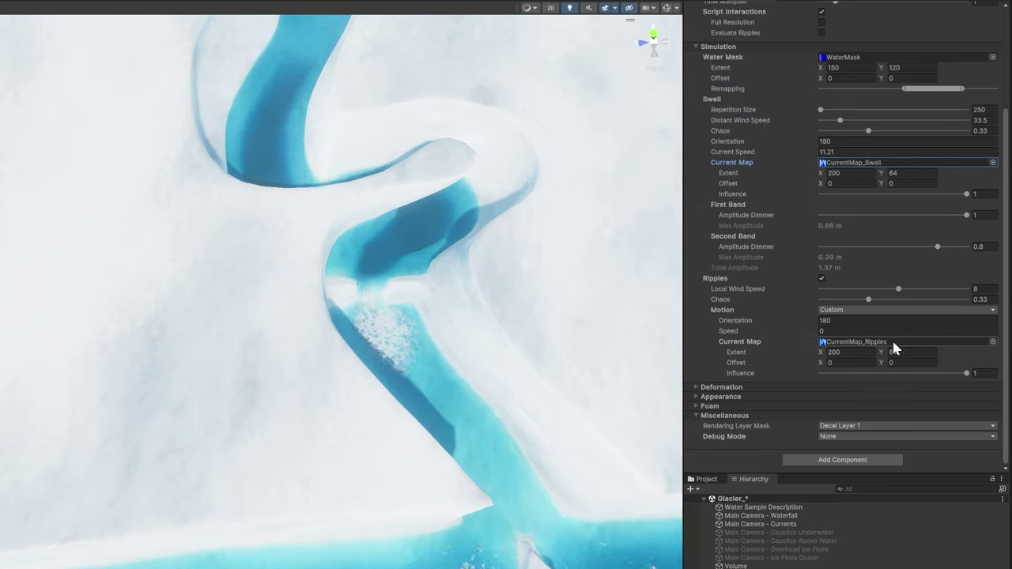
Set the glacier water's Debug Mode to Current to show flow arrows
left_click(881, 438)
left_click(891, 484)
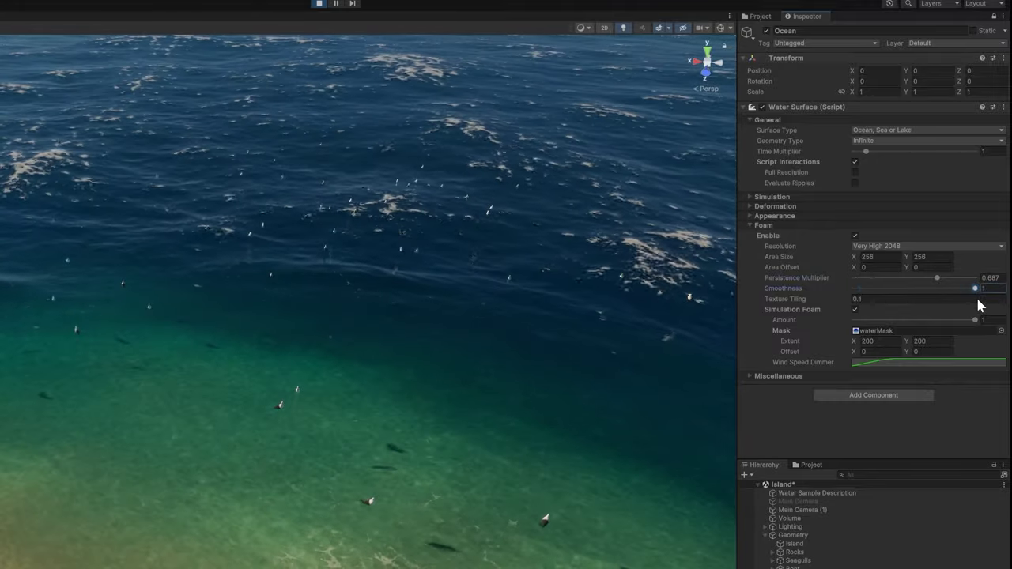
Toggle the Ocean's Simulation Foam off and back on to compare, leaving it enabled
left_click(855, 310)
left_click(856, 310)
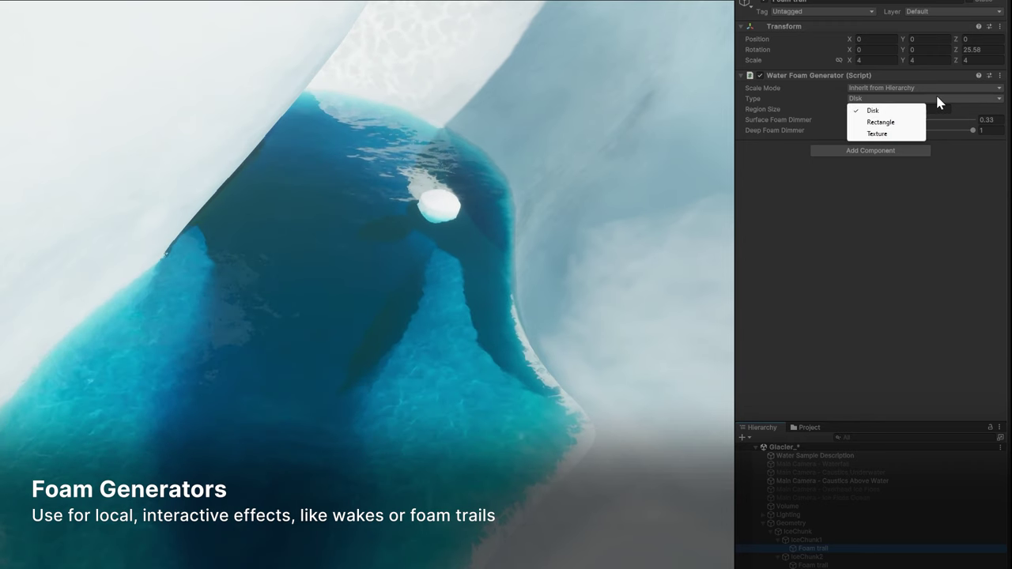
Keep the Disk shape and lower Surface Foam Dimmer to about 0.36 and Deep Foam Dimmer to about 0.27
left_click(922, 114)
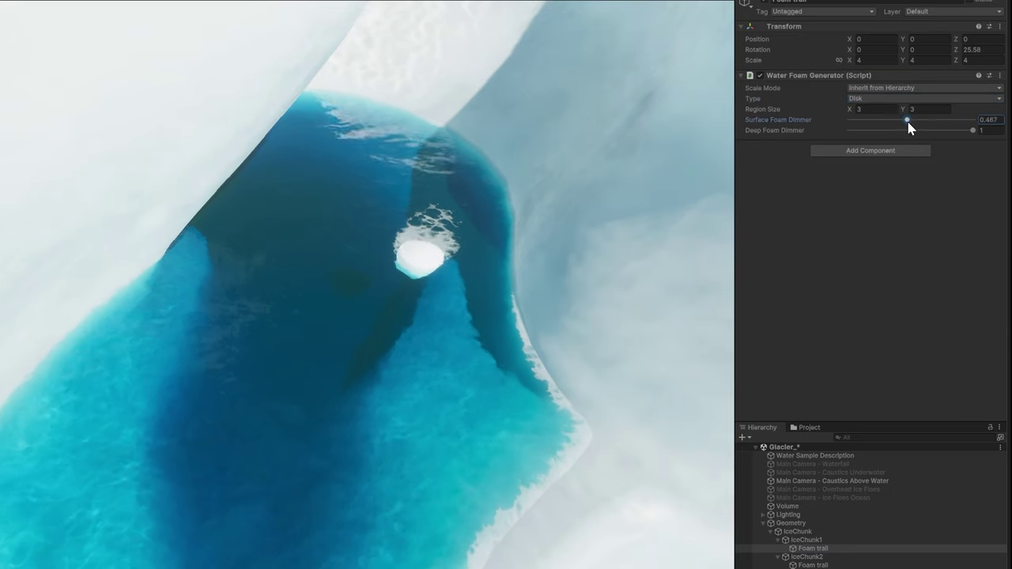
left_click_drag(947, 122, 894, 124)
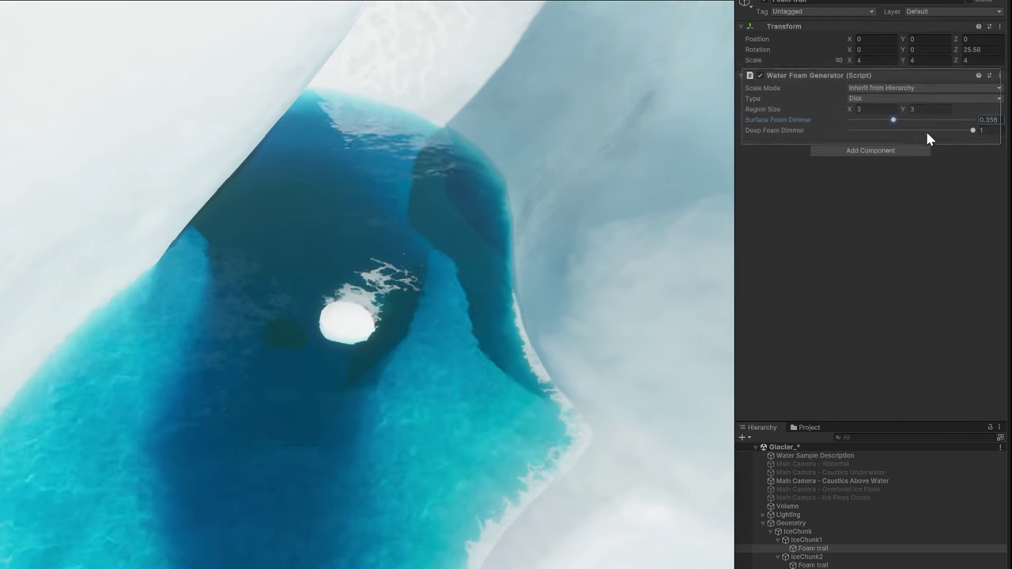
left_click_drag(972, 130, 885, 133)
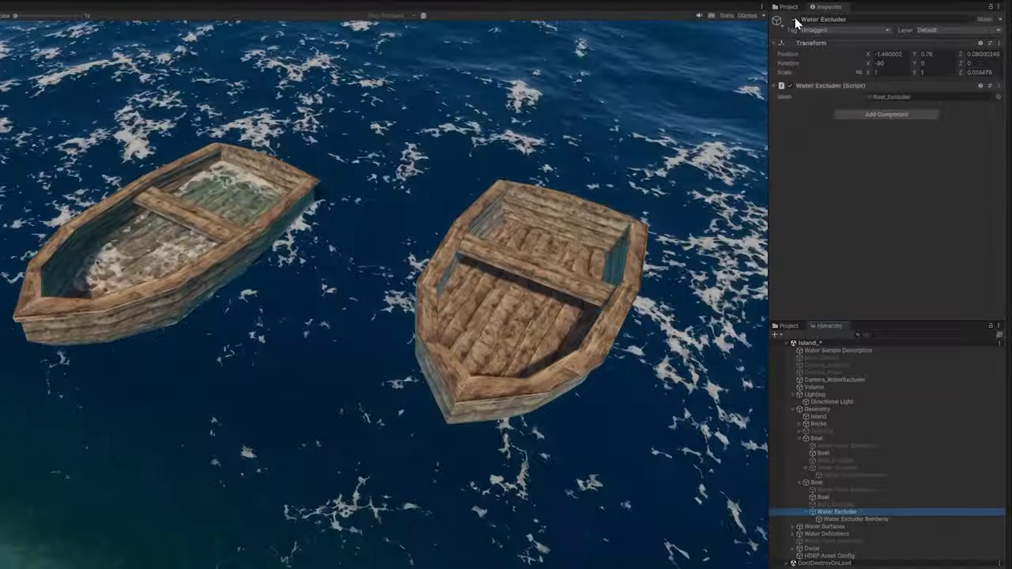
Toggle the Water Excluder off and back on, then locate its Boat_Excluder mesh in the Project window
left_click(795, 21)
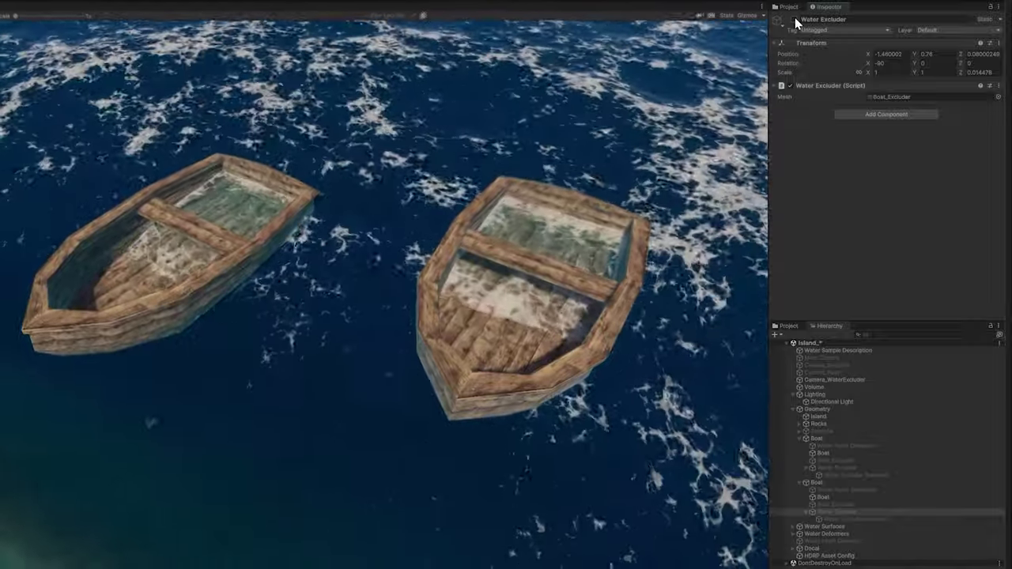
left_click(795, 20)
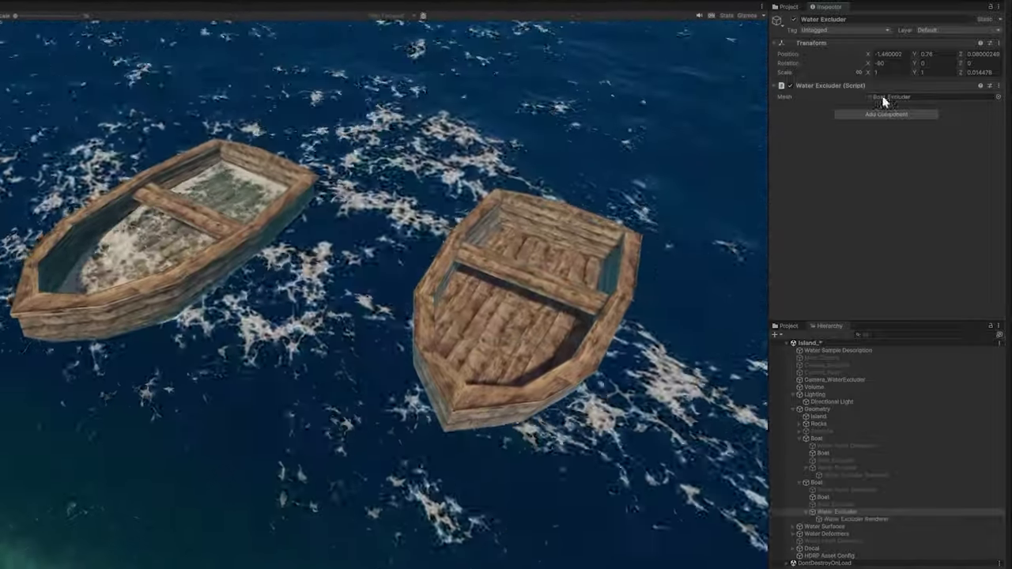
left_click(889, 97)
left_click(792, 326)
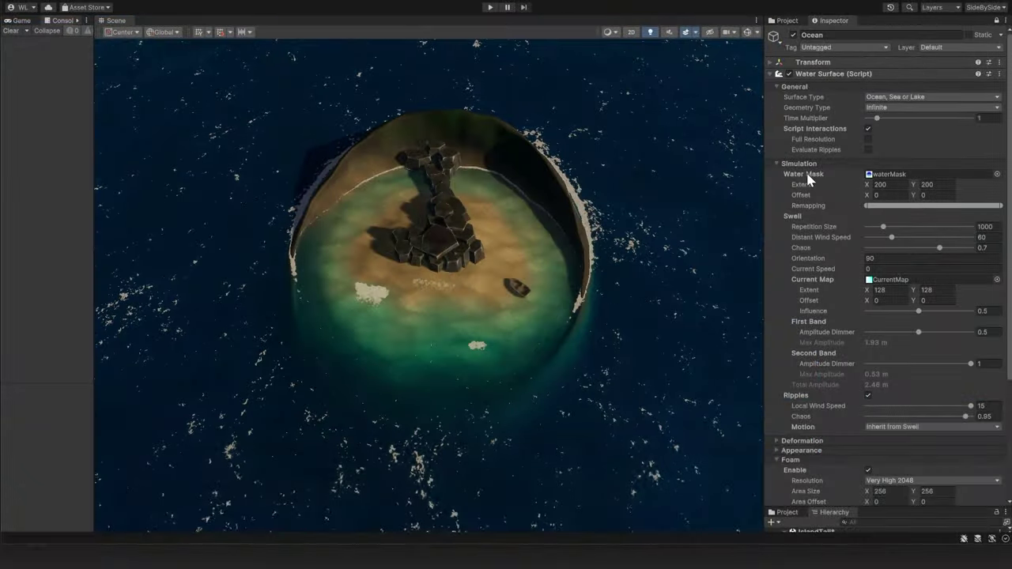
Select the waterMask texture and preview its red, green, then blue channels
left_click(896, 176)
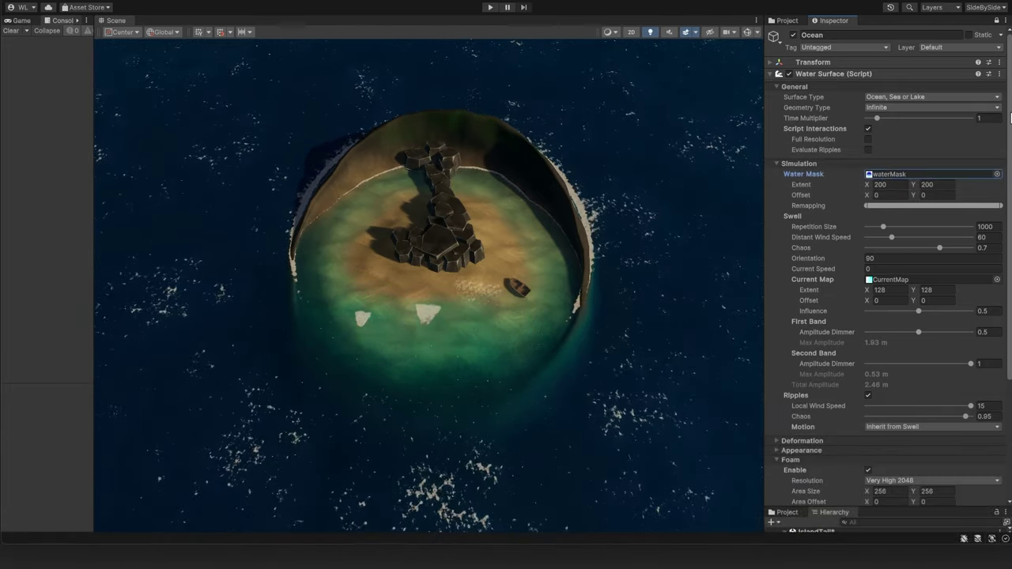
scroll(1011, 117, "down", 5)
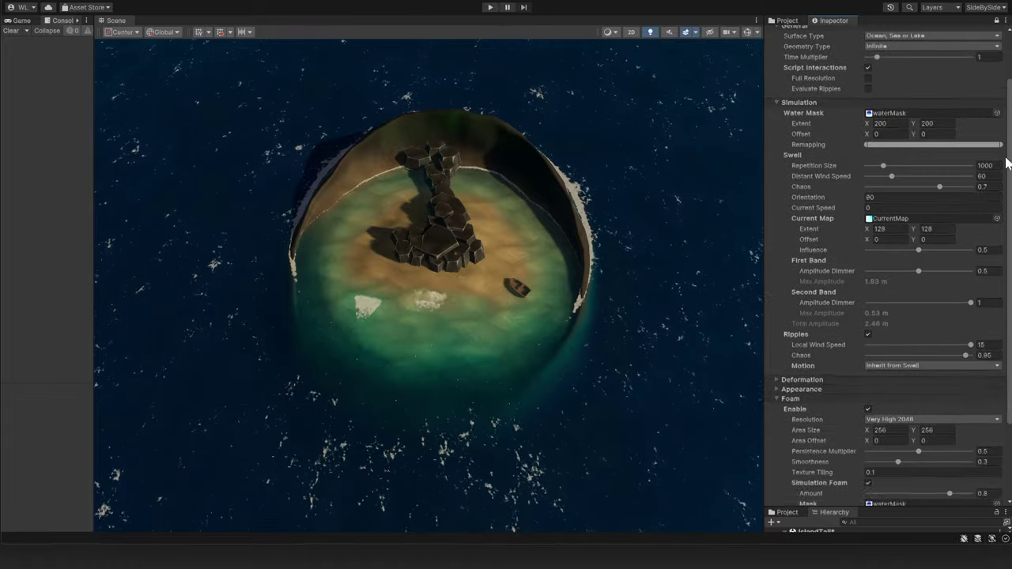
scroll(1004, 190, "down", 2)
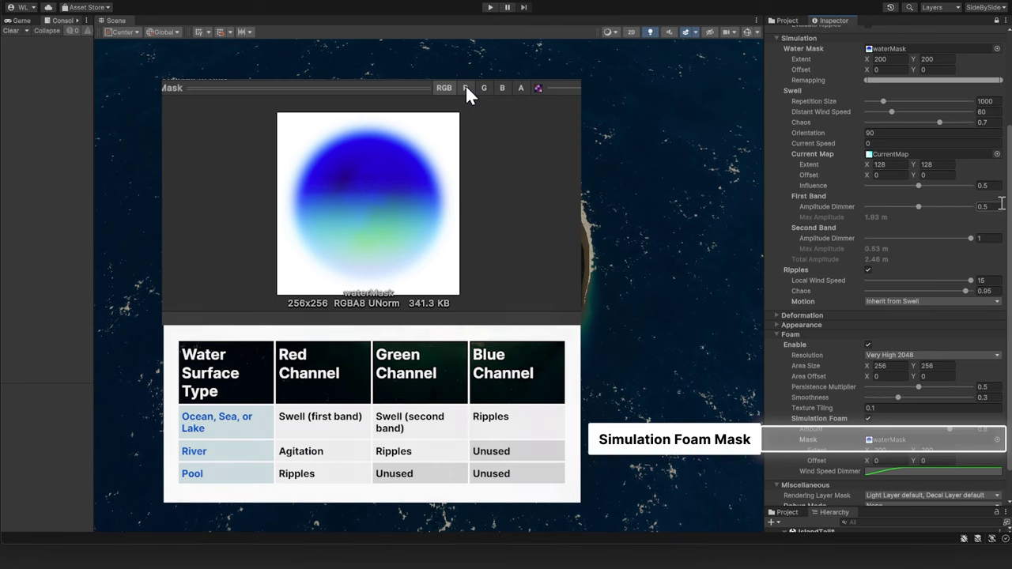
left_click(466, 88)
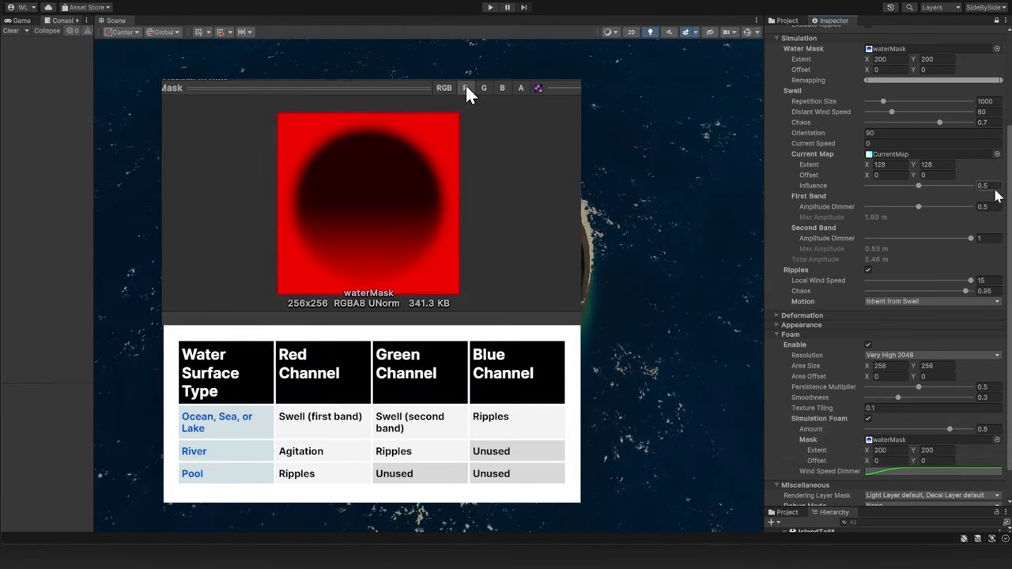
left_click(484, 88)
left_click(502, 88)
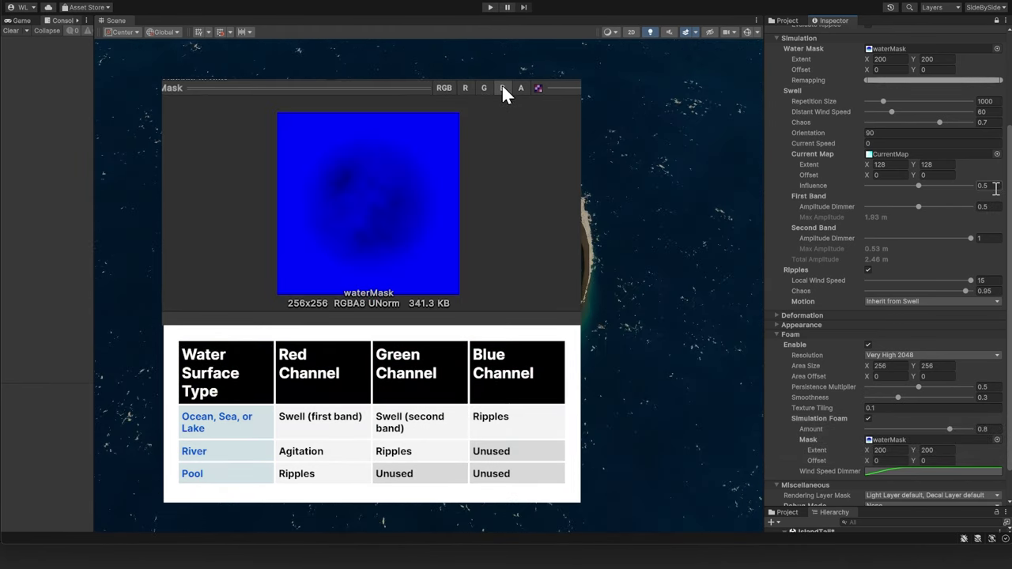
Return the waterMask preview to full colour and set Debug Mode to Water Mask
scroll(1008, 225, "down", 2)
left_click(444, 88)
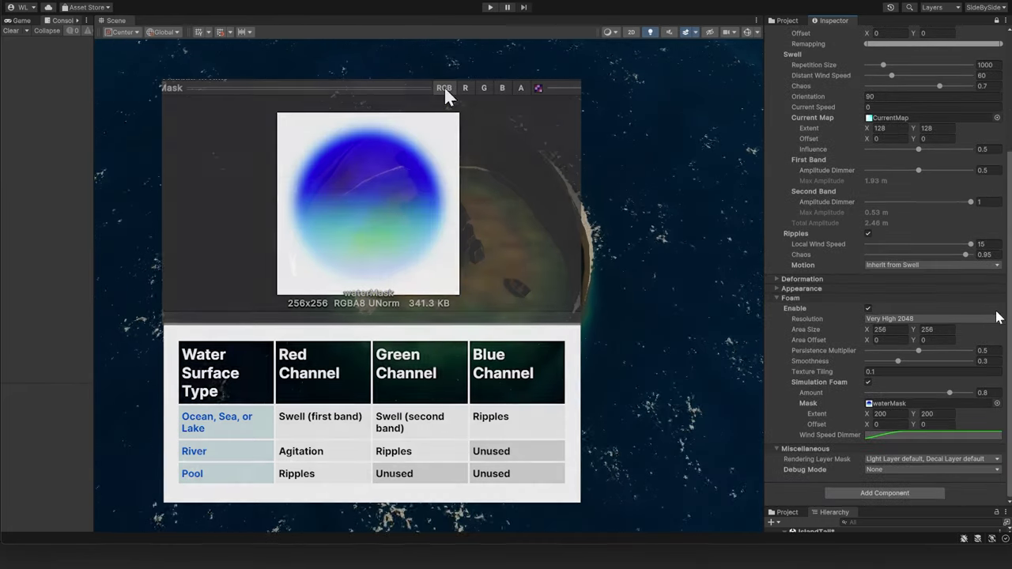
left_click(923, 470)
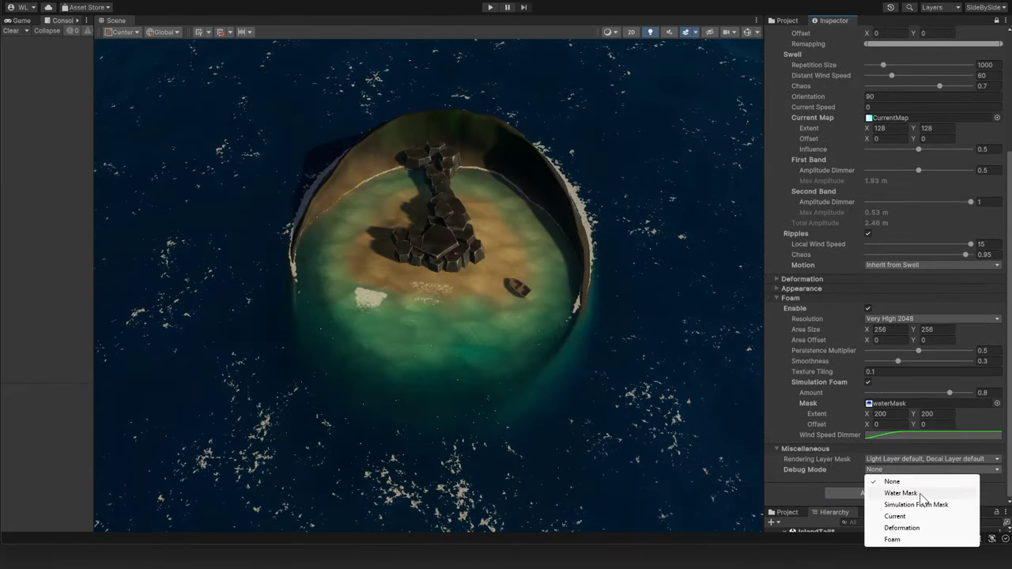
left_click(901, 493)
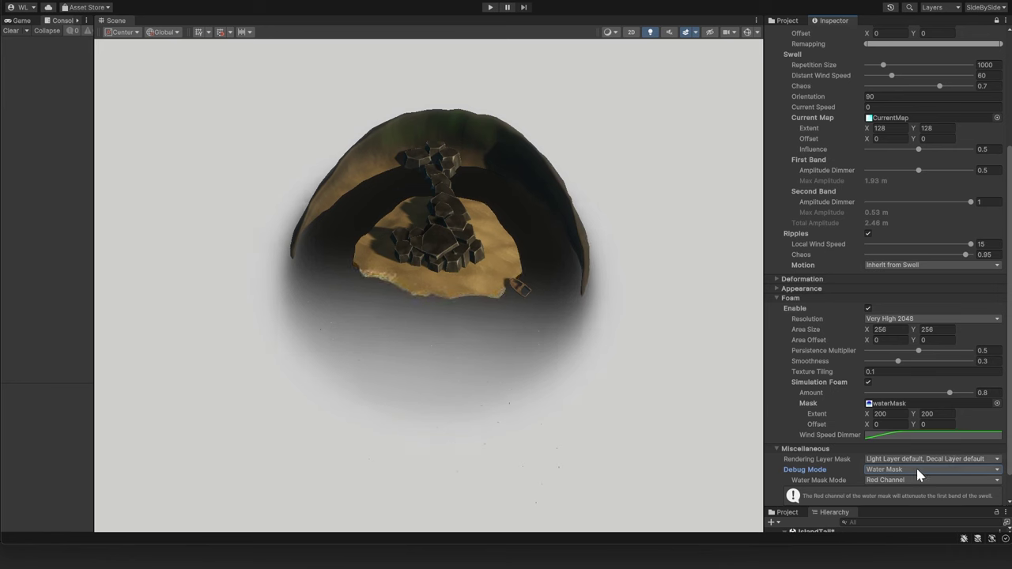
Switch the Debug Mode to Simulation Foam Mask, then to Foam
left_click(918, 471)
left_click(920, 505)
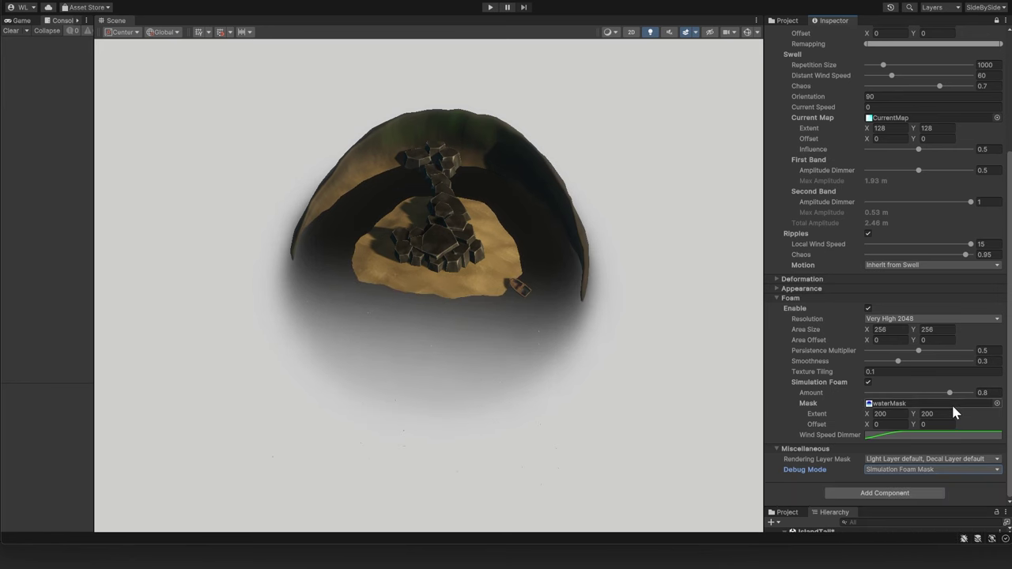
left_click(941, 473)
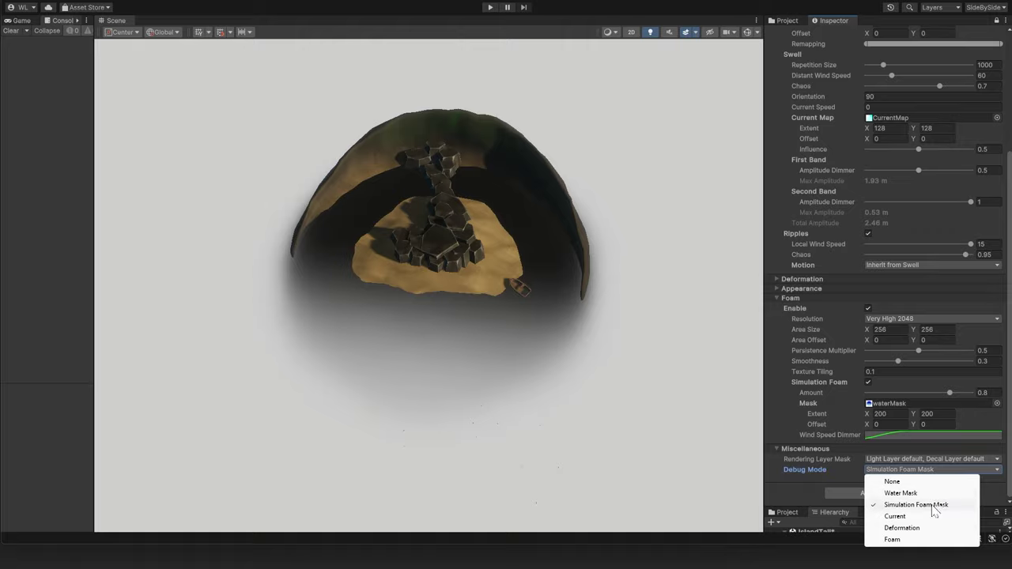
left_click(920, 540)
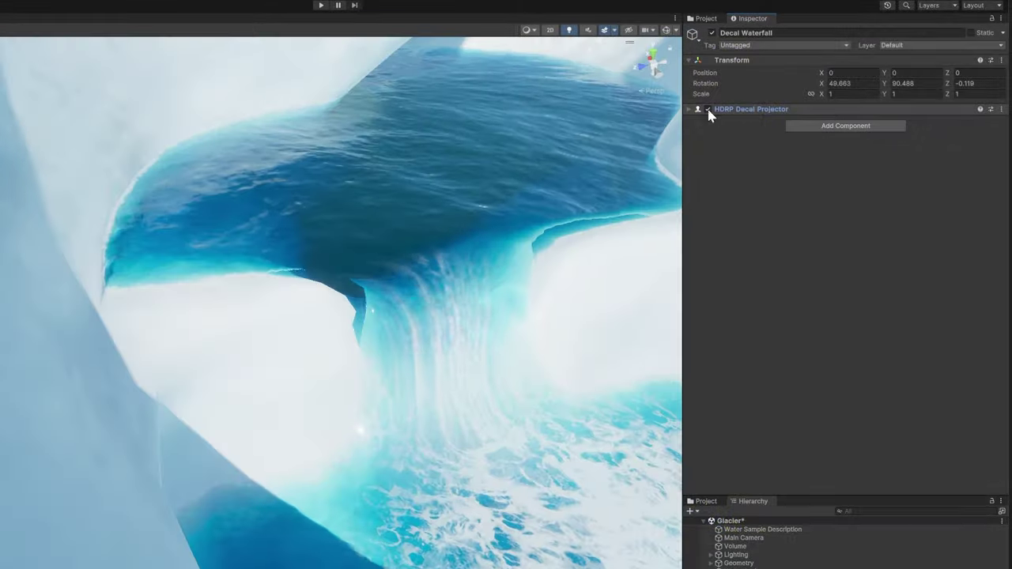
Expand Decal Waterfall's HDRP Decal Projector and enable it
left_click(688, 109)
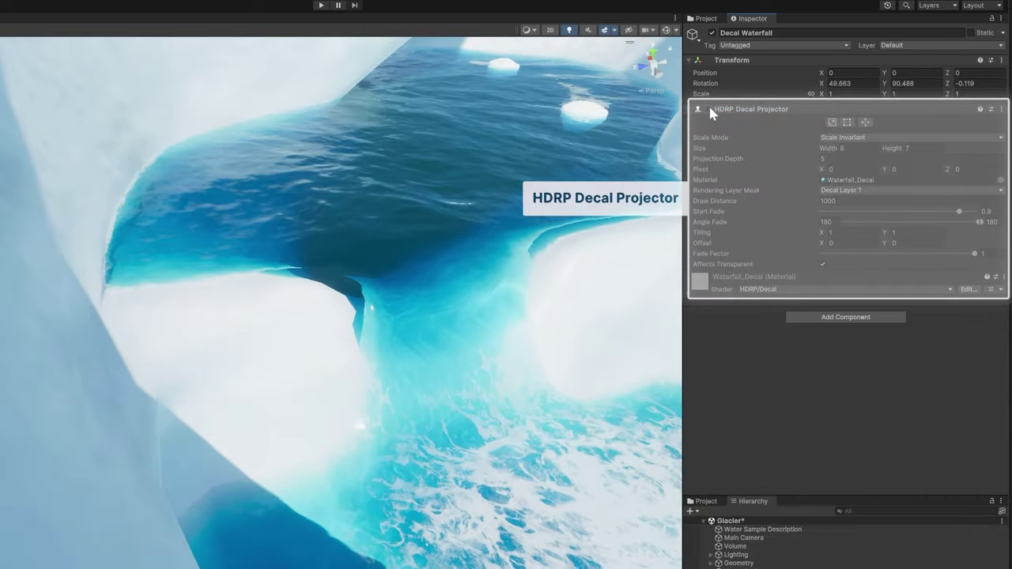
left_click(709, 109)
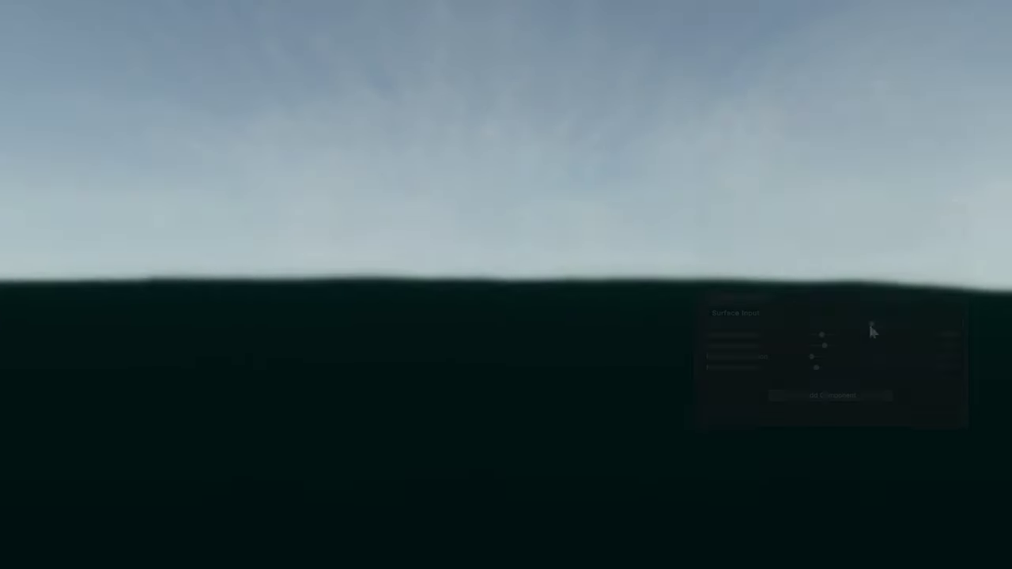
Set Blurriness to 4 and raise Waterline Height, undoing the distortion and noise tweaks
left_click_drag(868, 324, 933, 324)
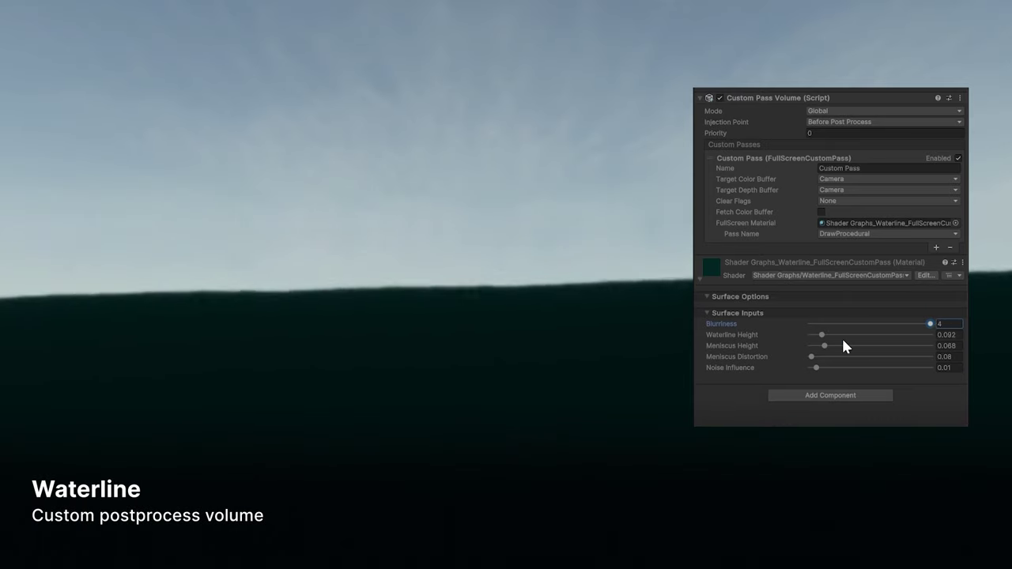
mouse_move(823, 336)
left_mouse_down()
mouse_move(828, 345)
mouse_move(820, 339)
mouse_move(816, 359)
mouse_move(886, 366)
mouse_move(810, 378)
left_mouse_up()
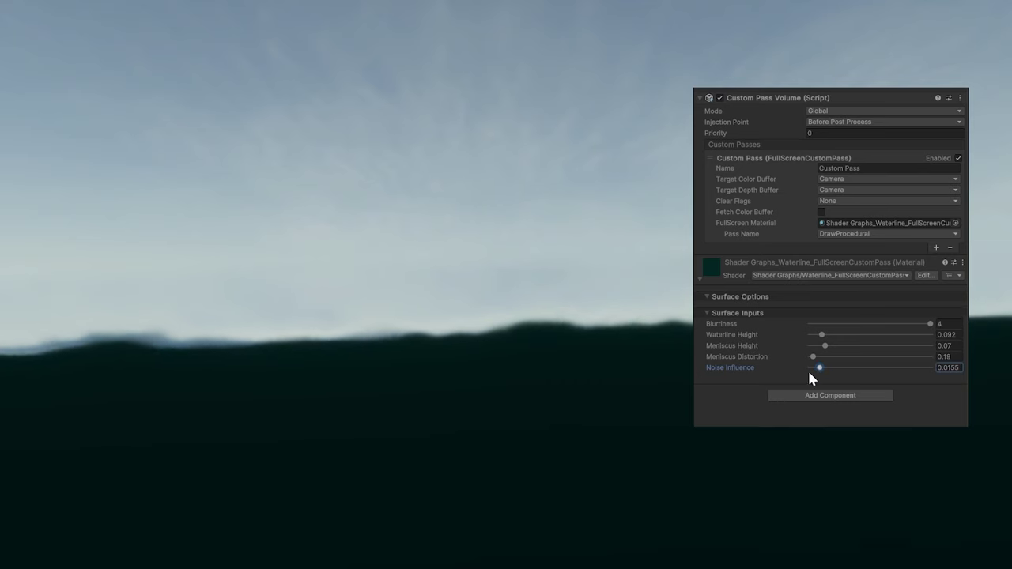
key("ctrl+z")
key("ctrl+z")
key("ctrl+z")
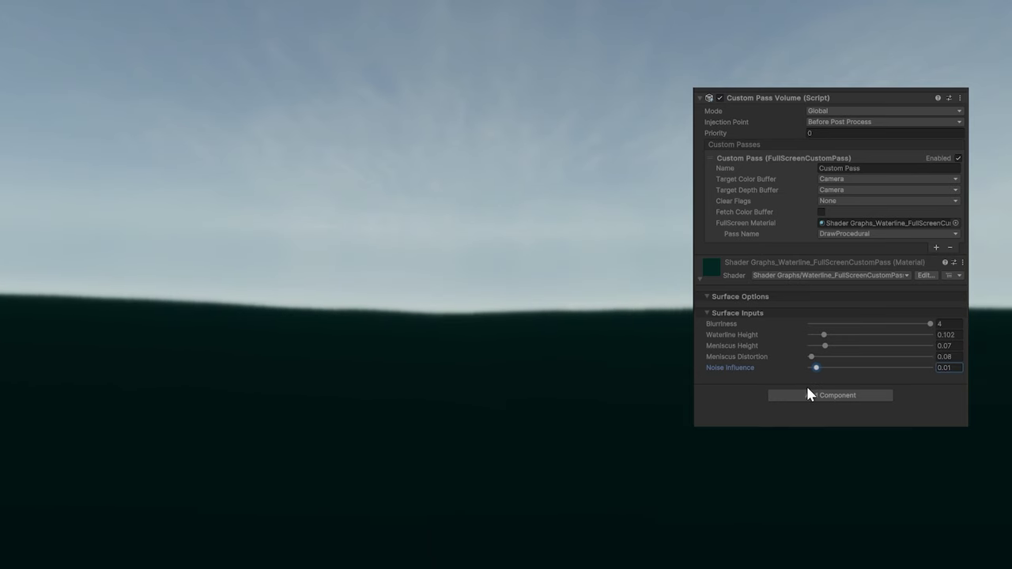